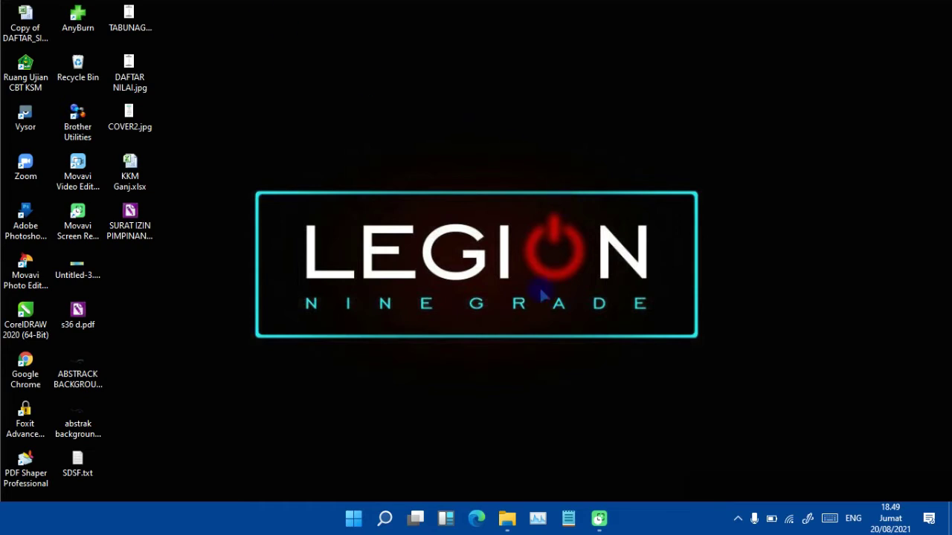
Launch Microsoft Edge from the taskbar so a new tab appears.
click(475, 519)
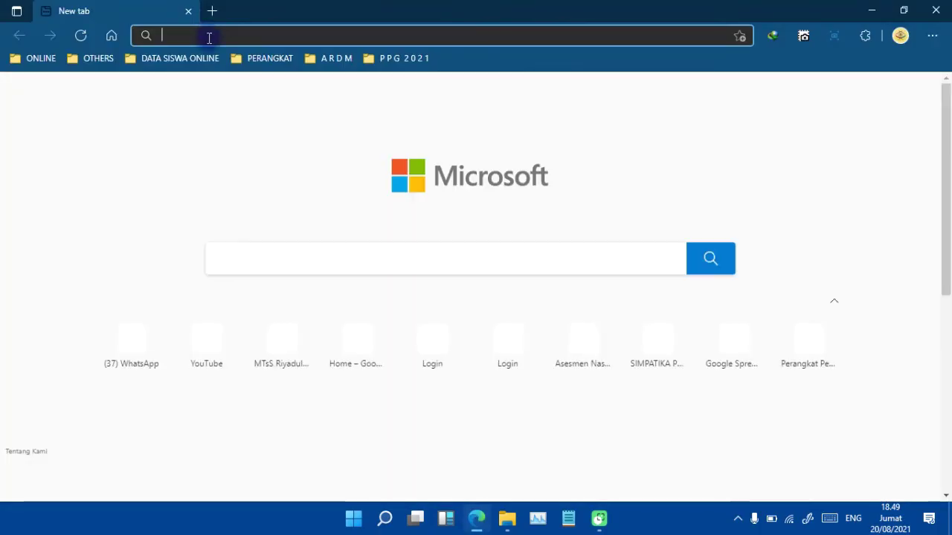
Load anbk.kemdikbud.go.id from Edge's address bar.
click(209, 38)
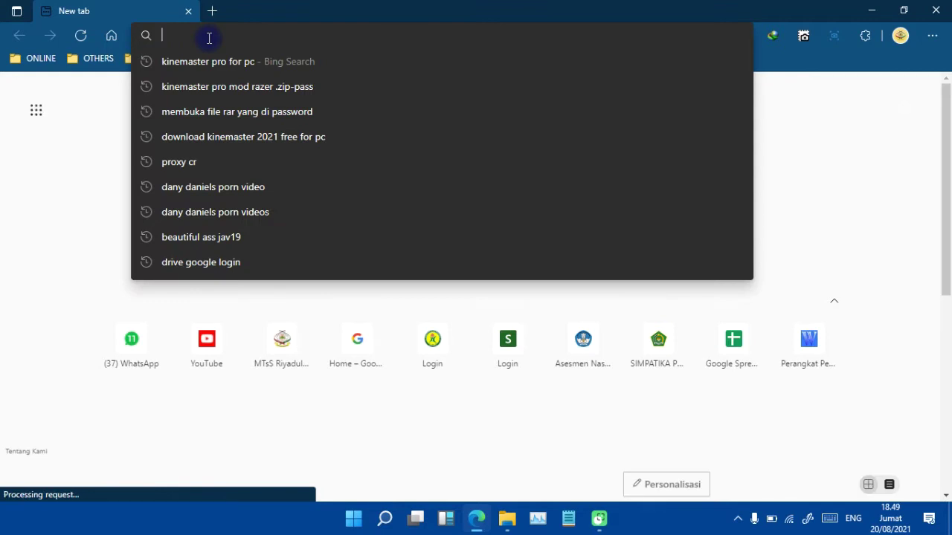
text(a)
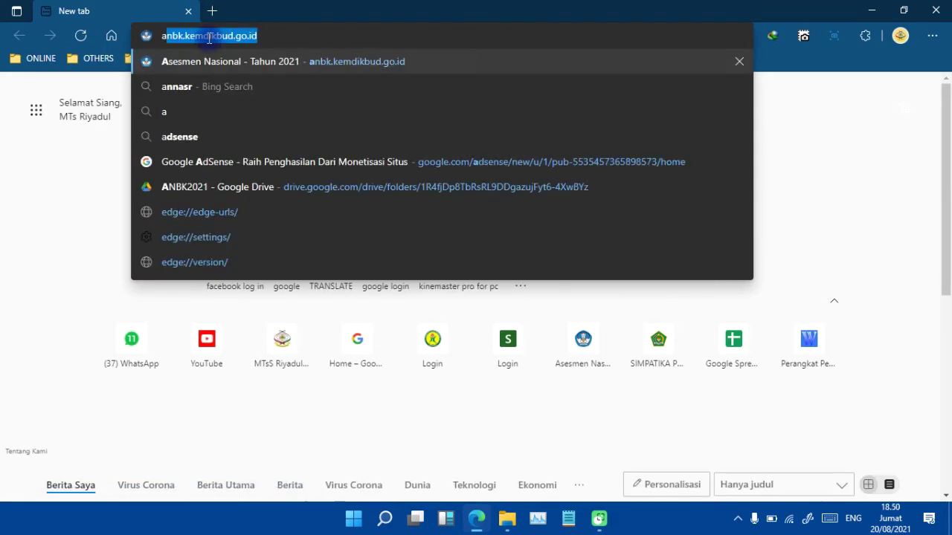
text(nbk)
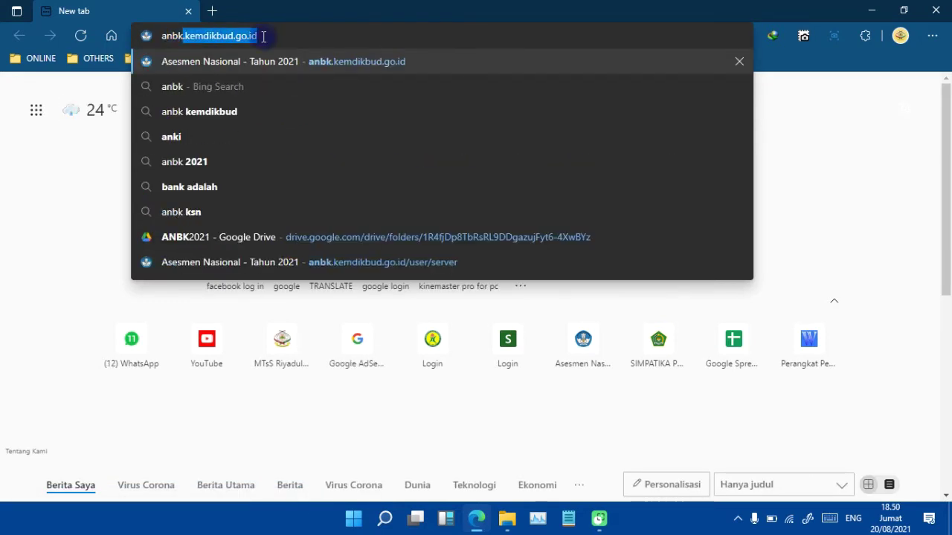
text(.k)
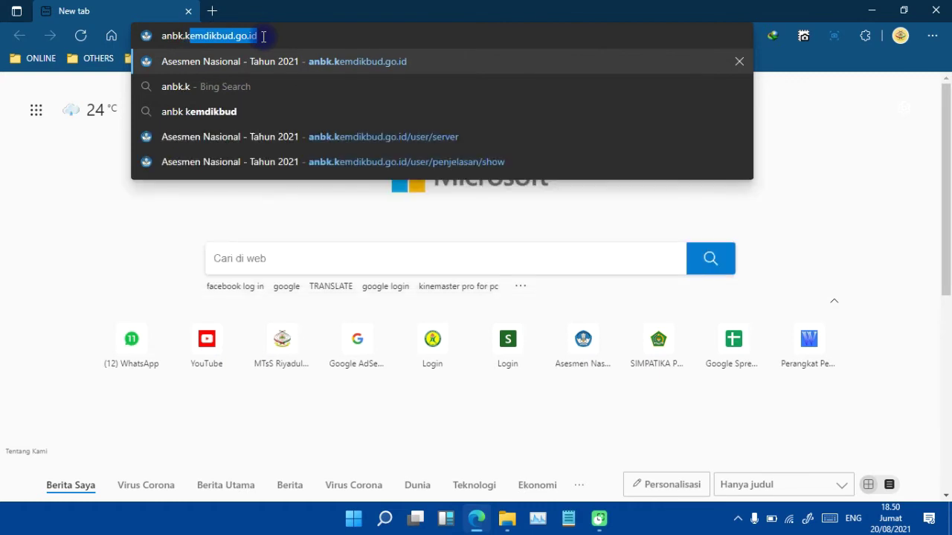
text(emdikbud.go.)
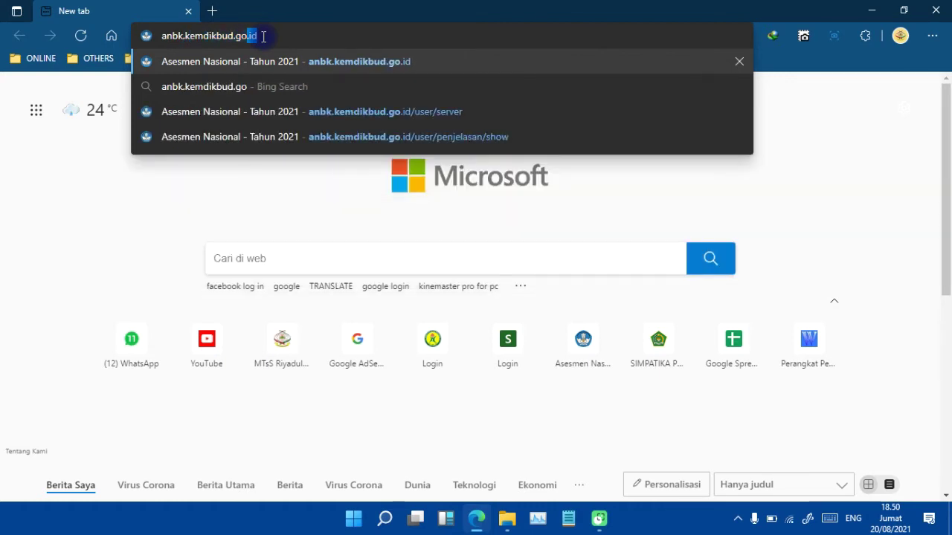
text(i)
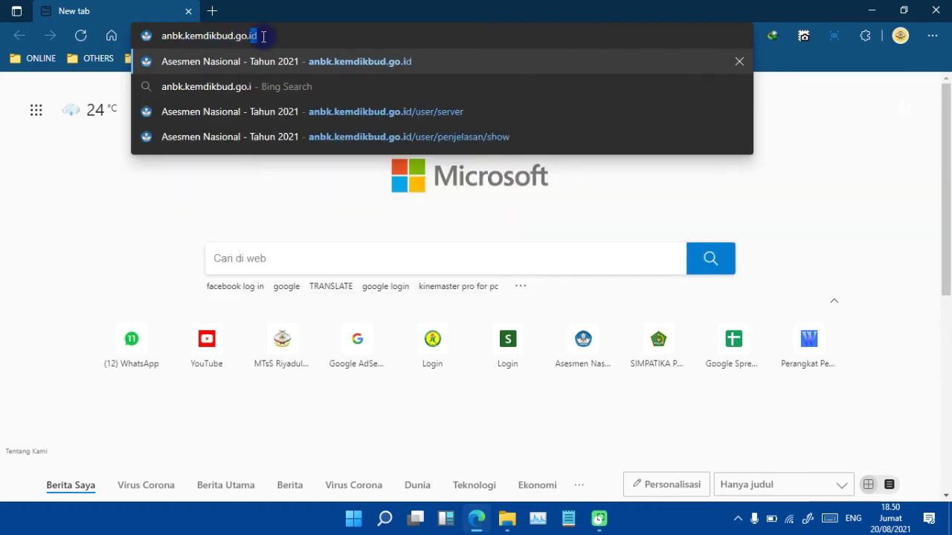
text(d)
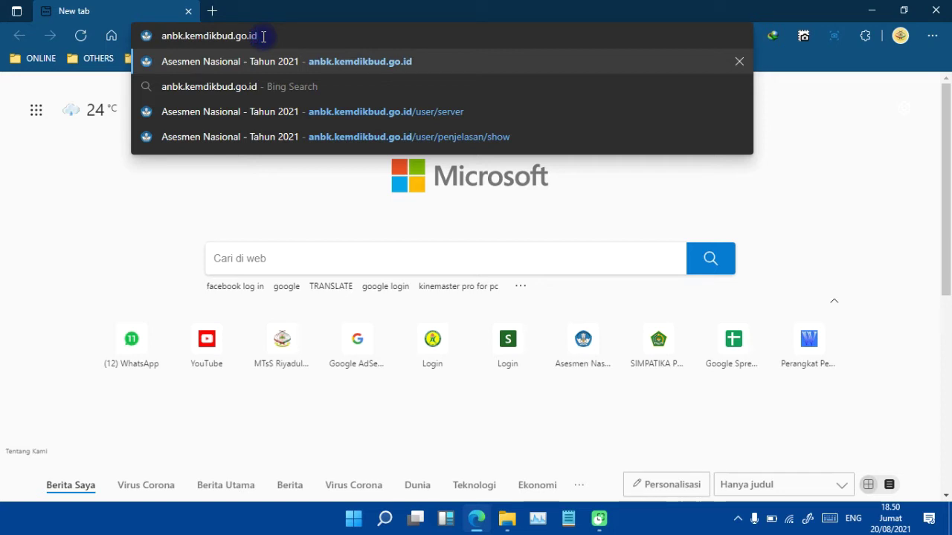
drag(263, 35, 166, 41)
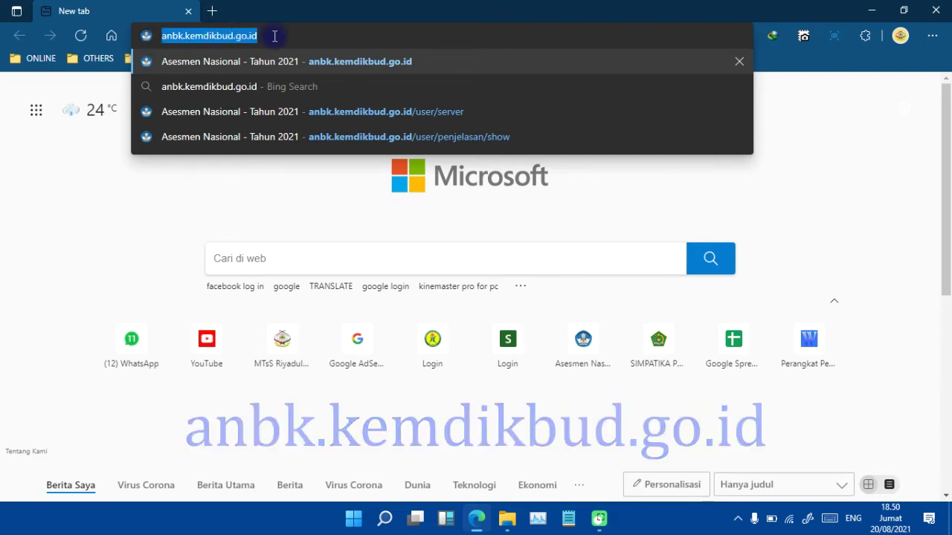
click(274, 36)
key(Return)
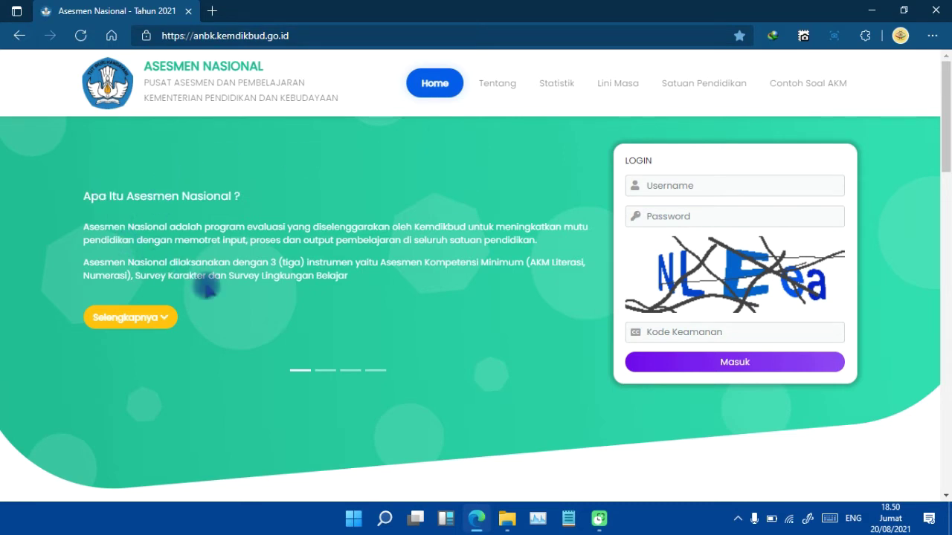
View introduction slides 2–4, then open 'Contoh Soal AKM' in a new tab.
click(325, 370)
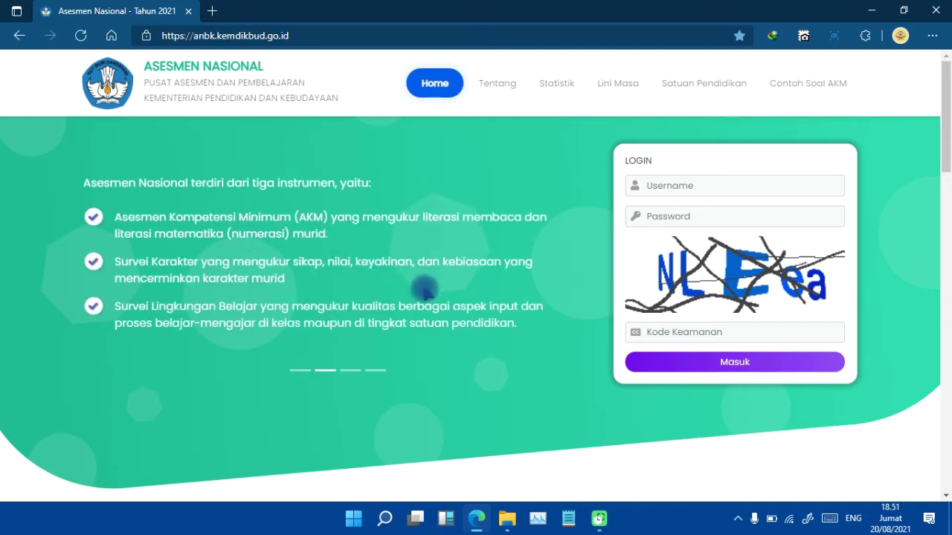
click(351, 370)
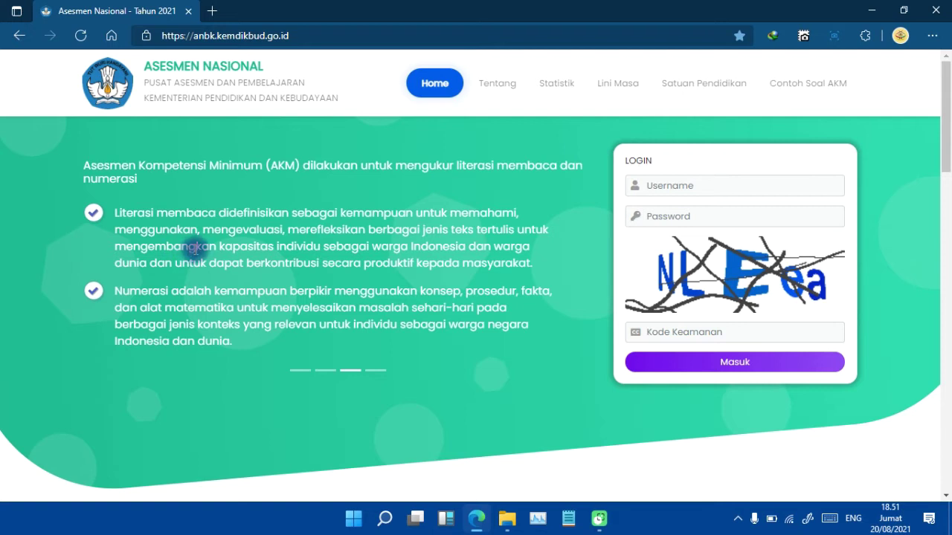
click(375, 370)
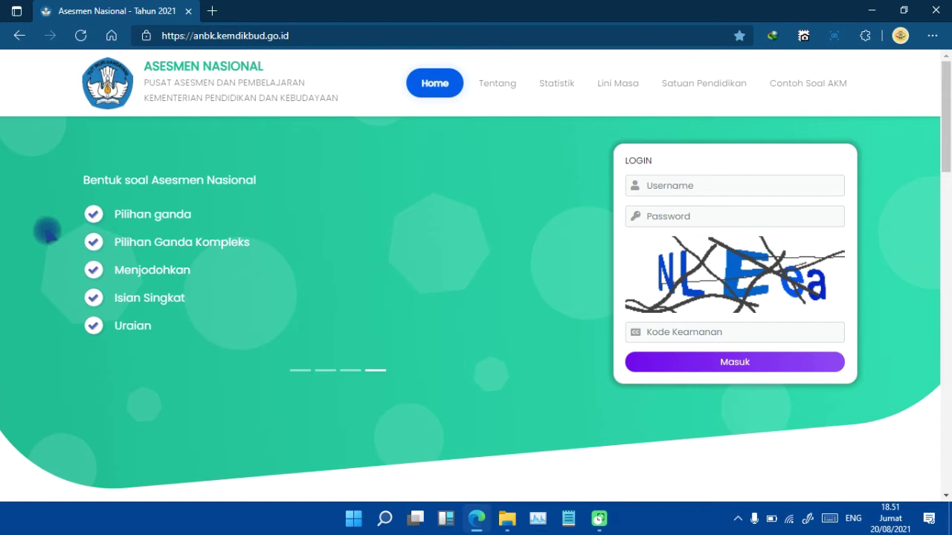
click(800, 85)
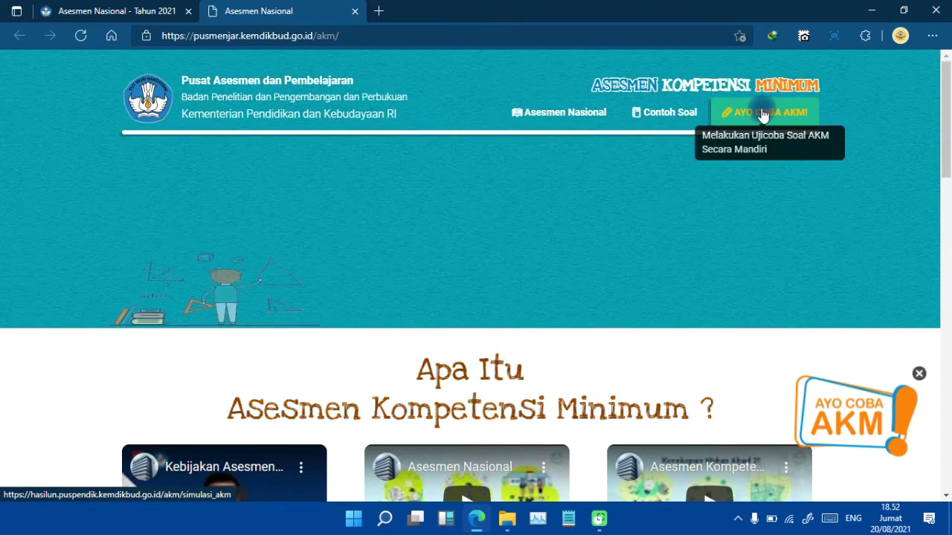
Start the self-run trial with the 'AYO COBA AKM!' button.
click(769, 115)
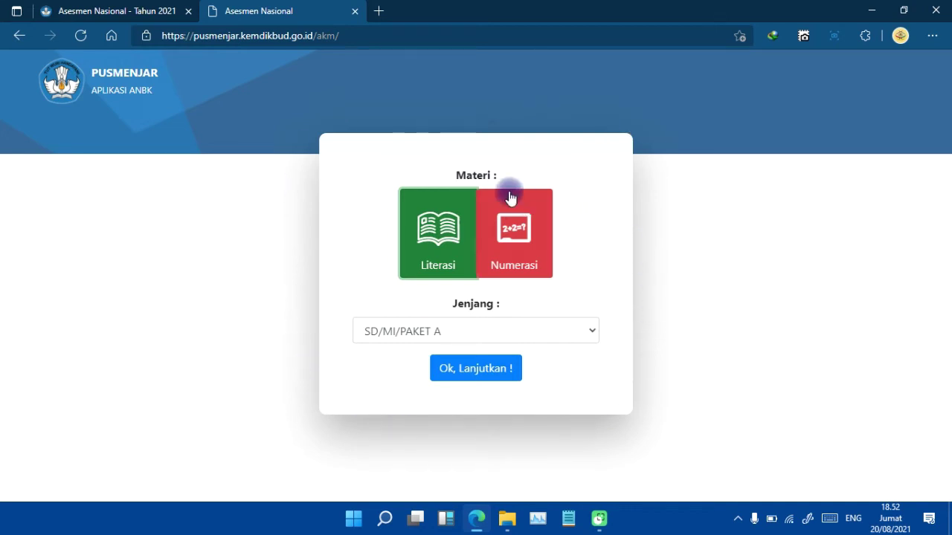
Choose Literasi at SMP/MTs/PAKET B level and confirm with 'Ok, Lanjutkan !'.
click(429, 236)
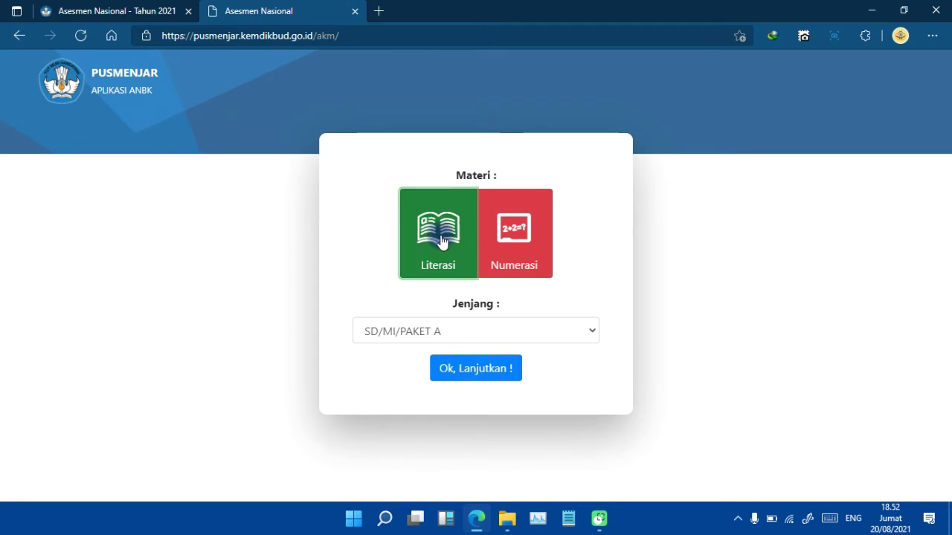
click(512, 235)
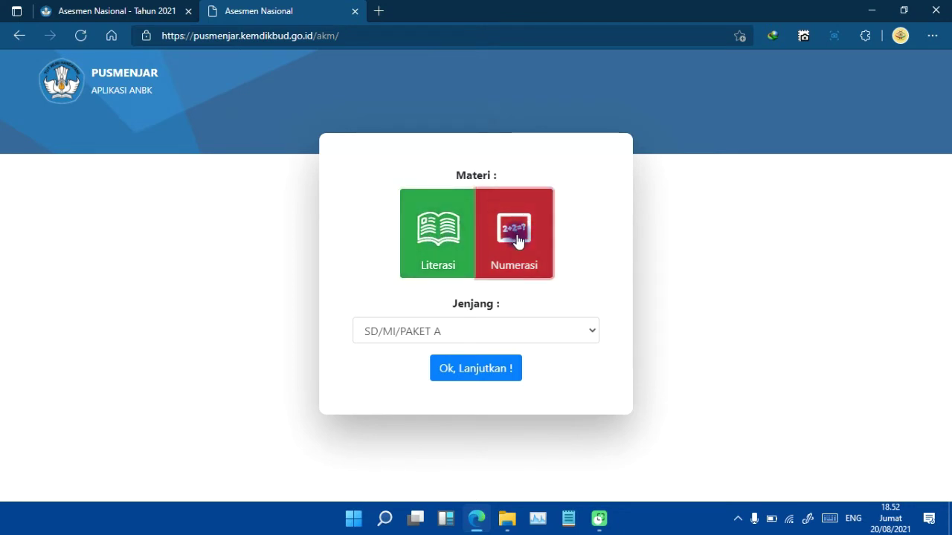
click(422, 252)
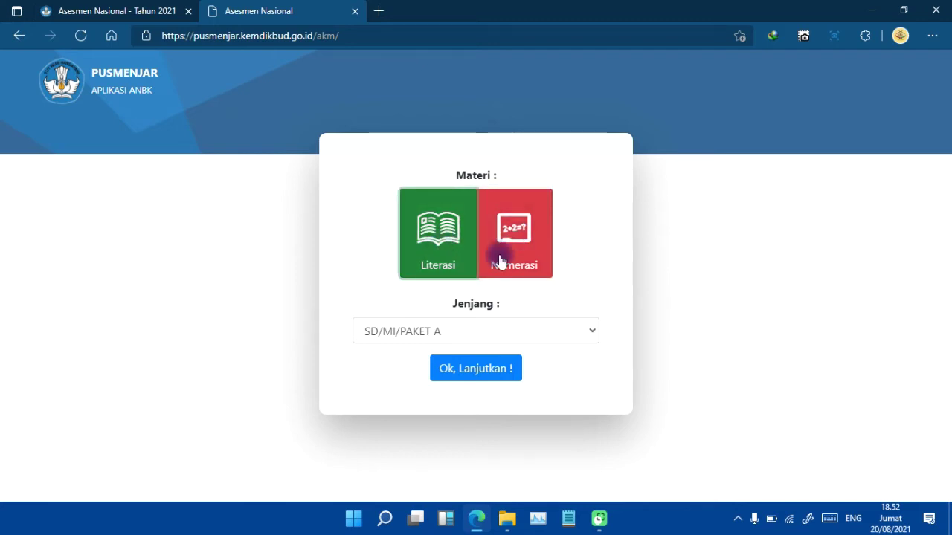
click(591, 333)
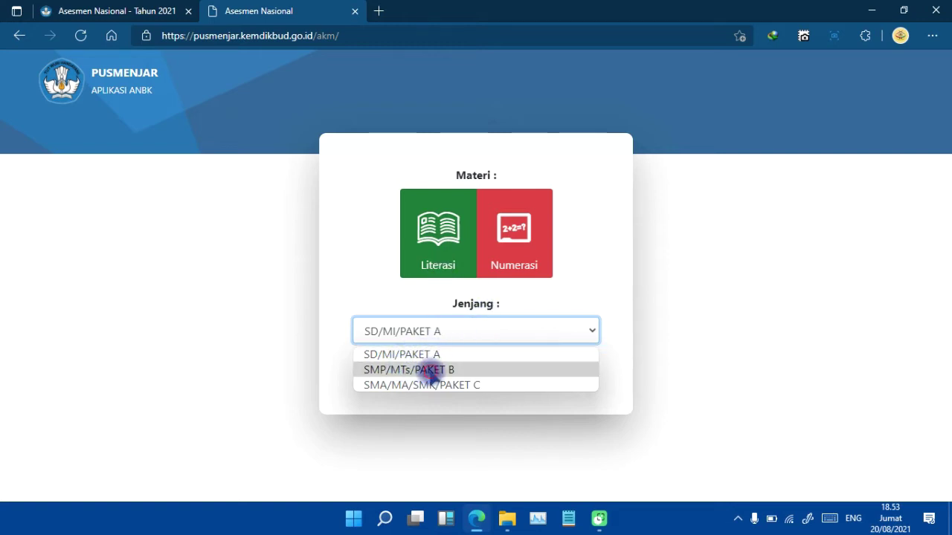
click(428, 371)
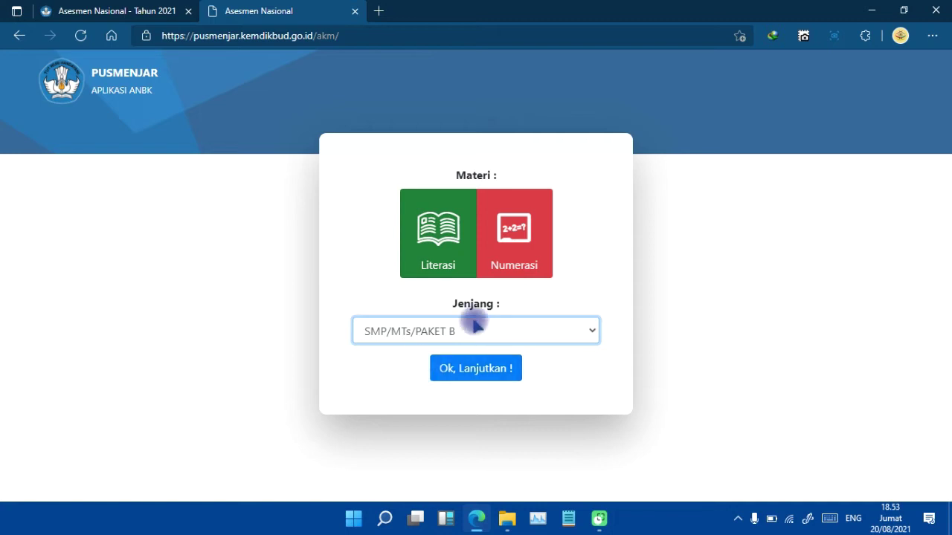
click(482, 369)
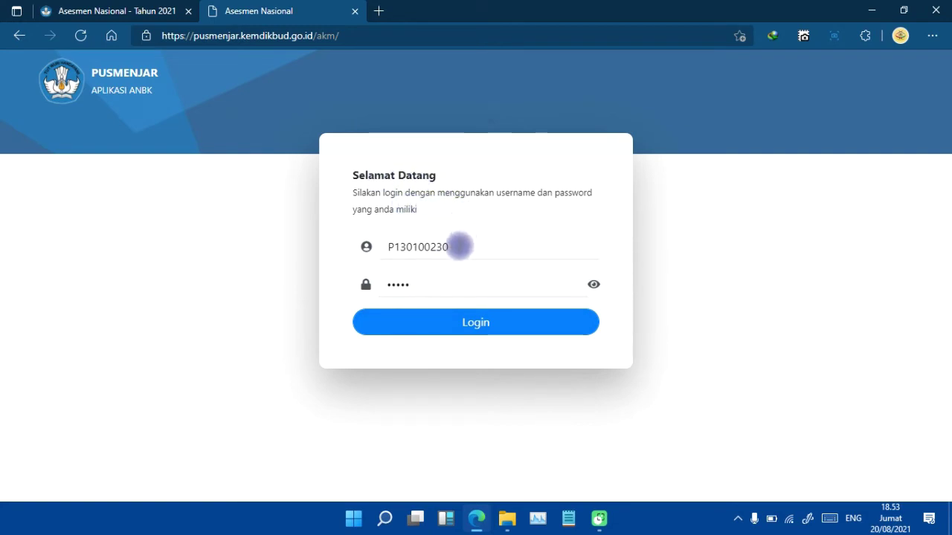
Check the prefilled trial username and password, then log in.
click(458, 246)
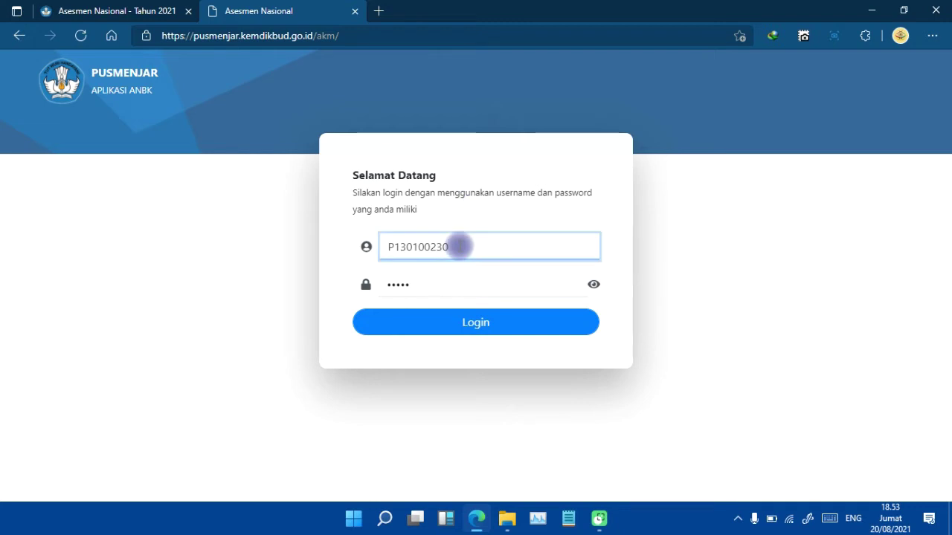
click(445, 284)
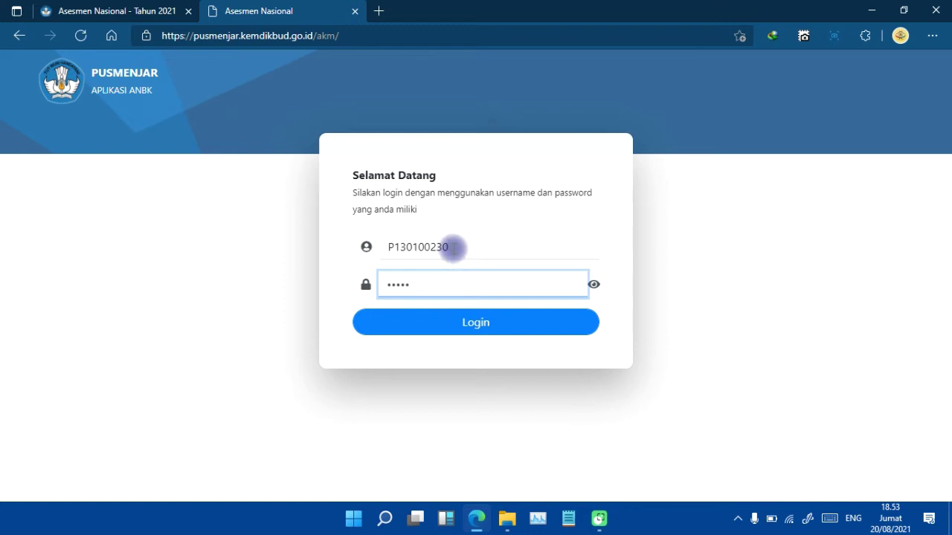
click(451, 248)
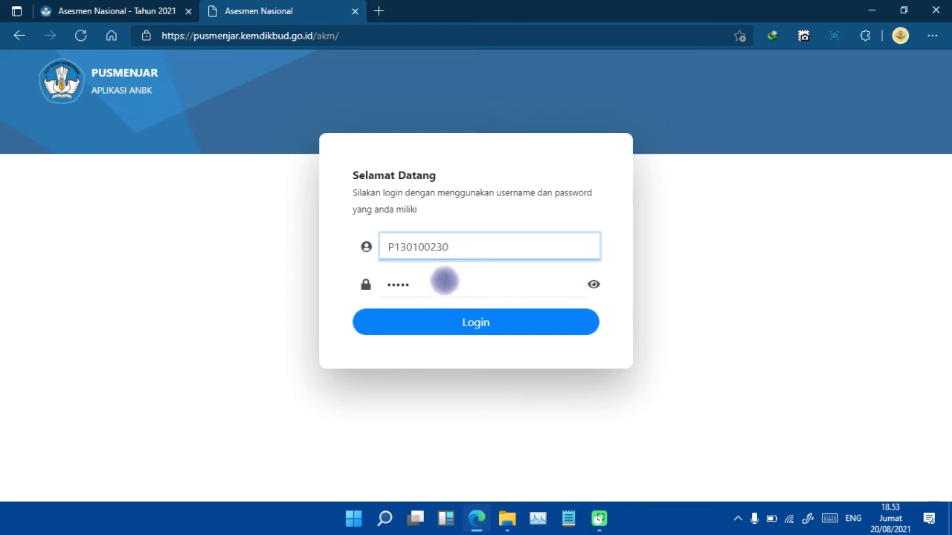
click(445, 282)
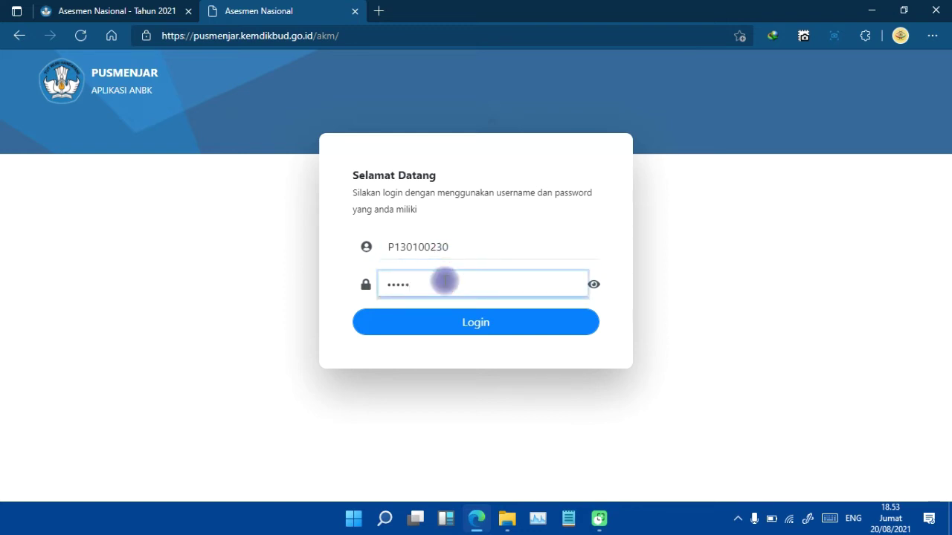
click(476, 323)
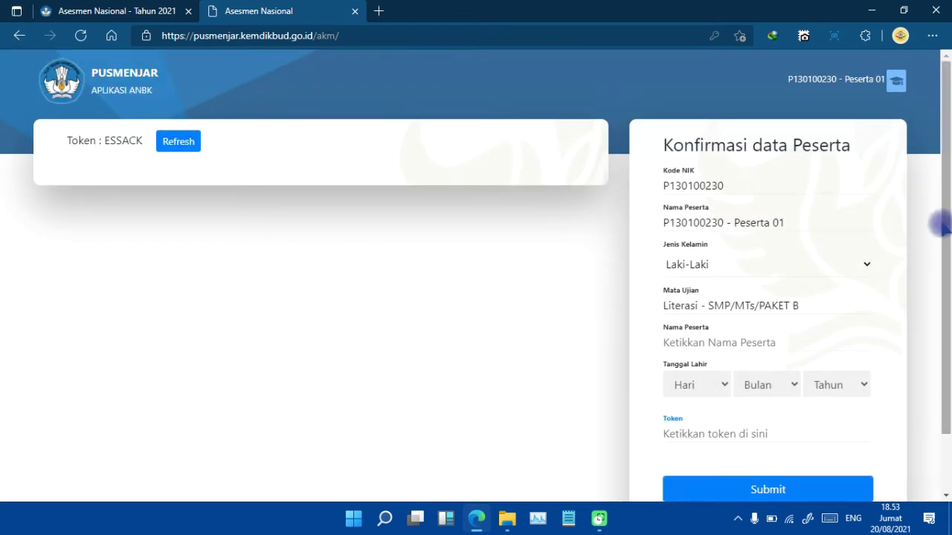
Set Jenis Kelamin to Laki-Laki on the participant confirmation form.
drag(943, 223, 944, 264)
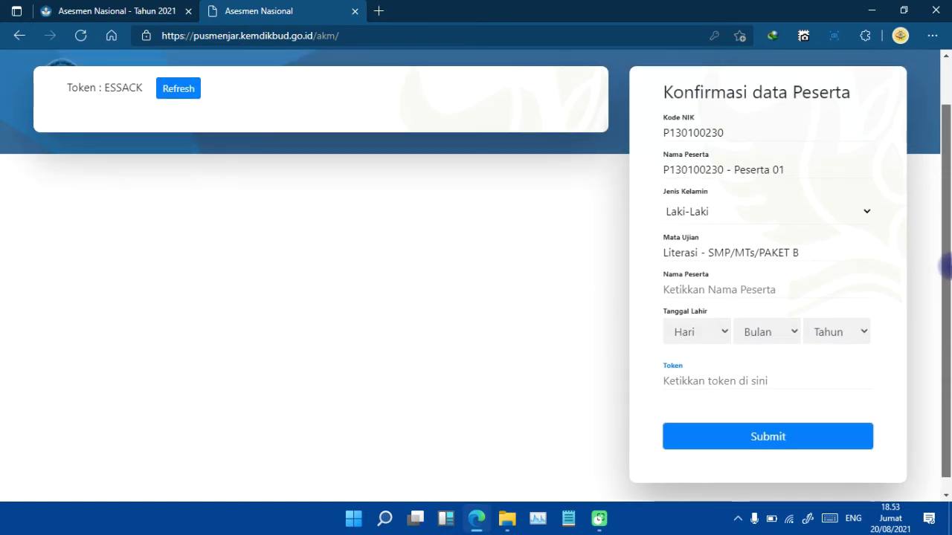
drag(947, 266, 676, 79)
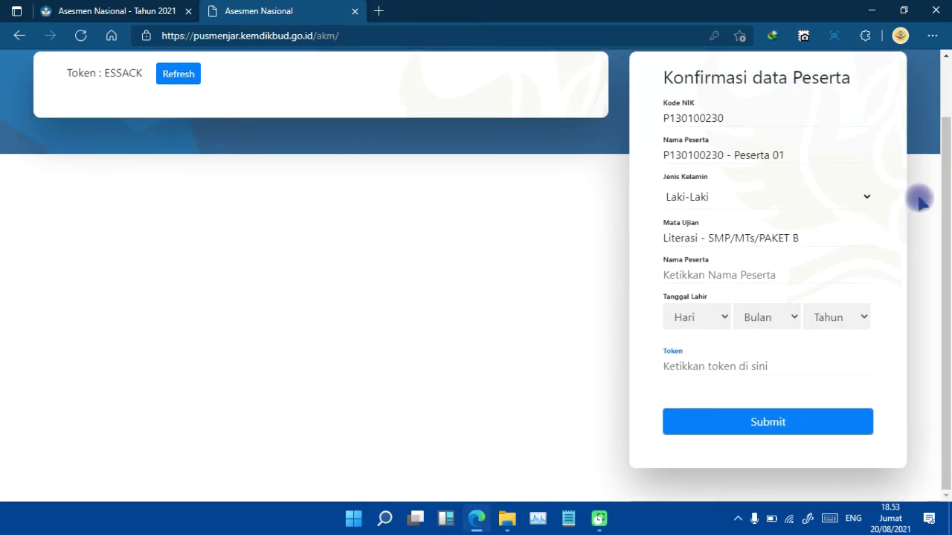
click(866, 197)
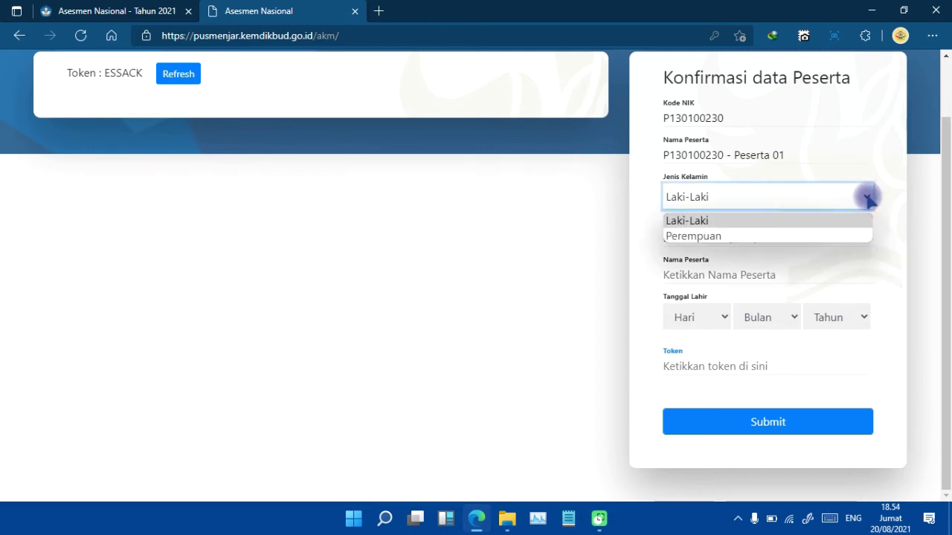
click(746, 236)
click(811, 207)
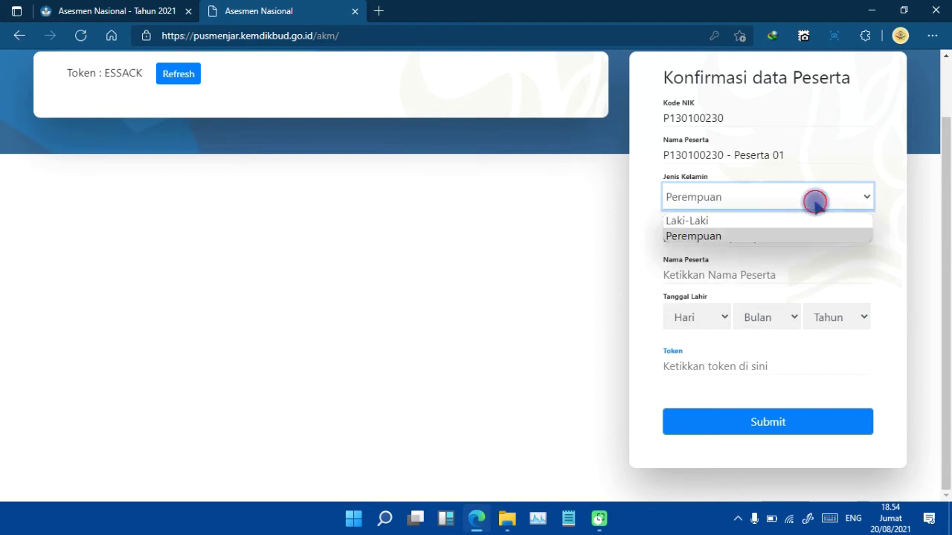
click(738, 219)
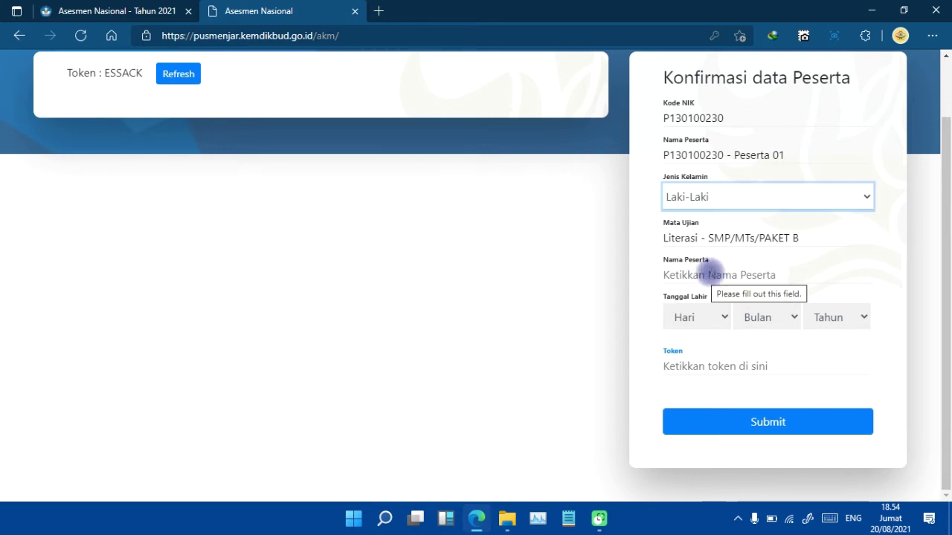
click(710, 269)
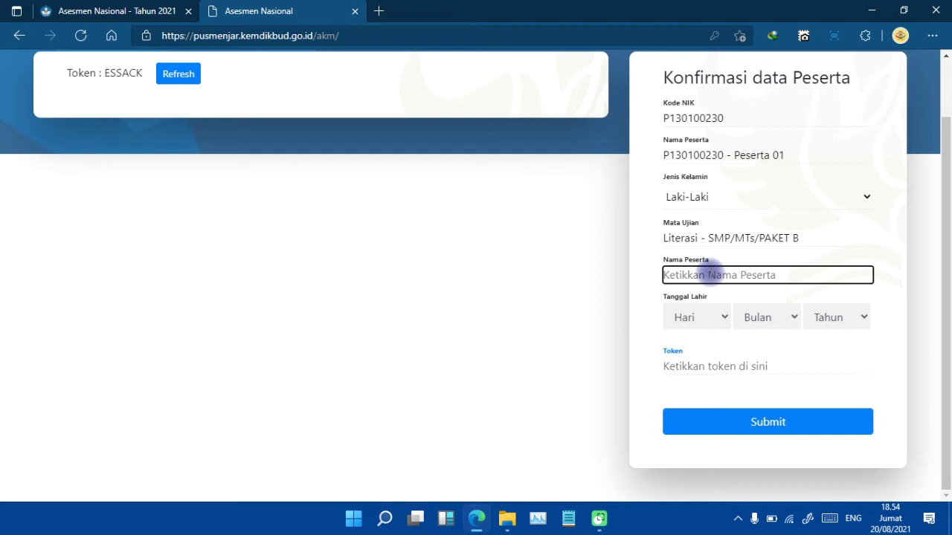
Enter the participant's name and pick birth date 03 Mei 2009.
text(ADNAN)
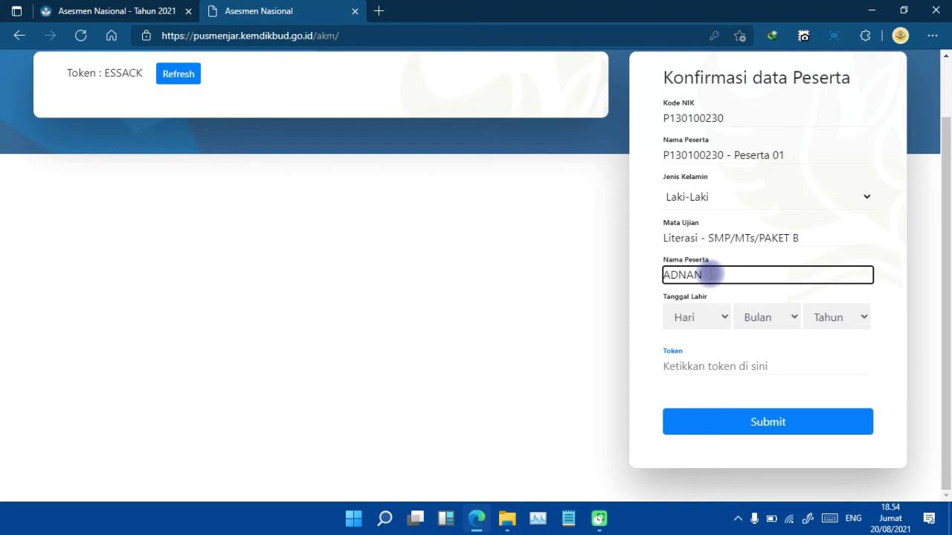
click(725, 317)
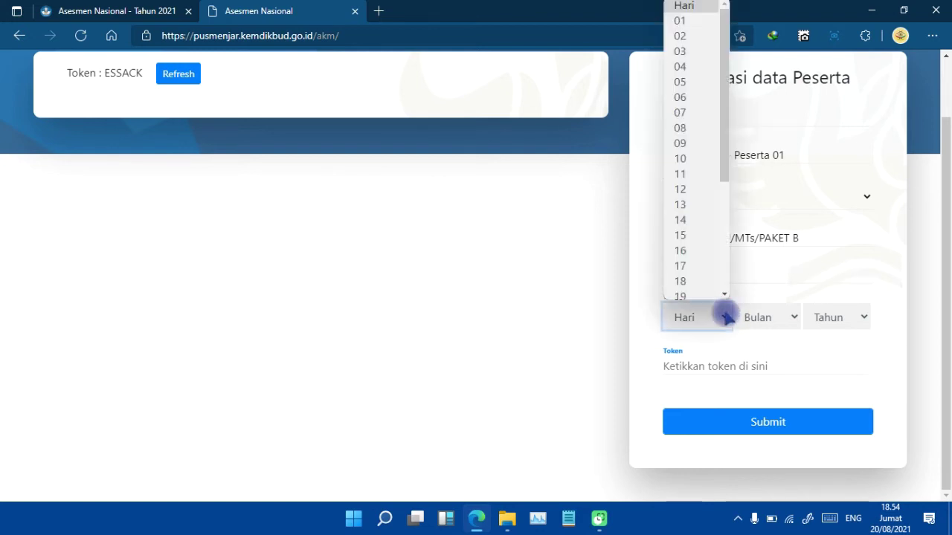
click(681, 51)
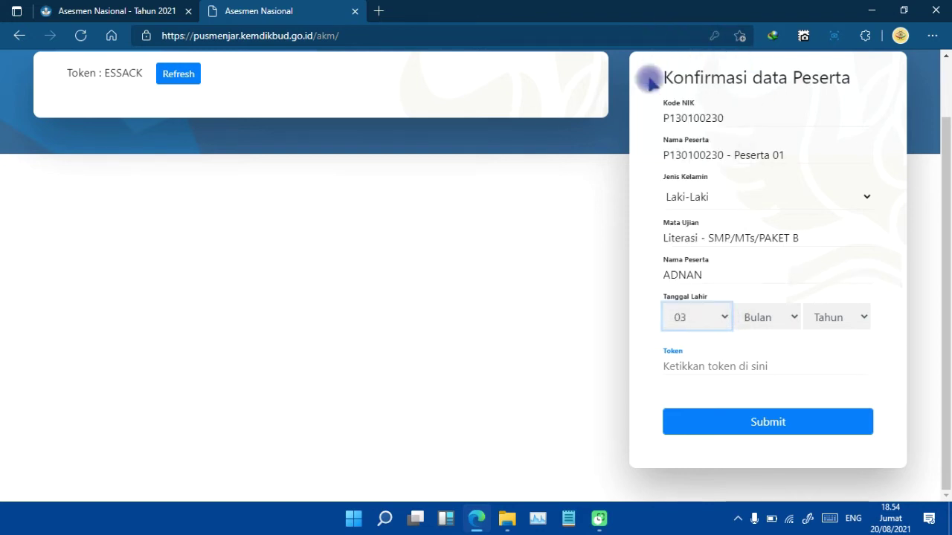
click(791, 317)
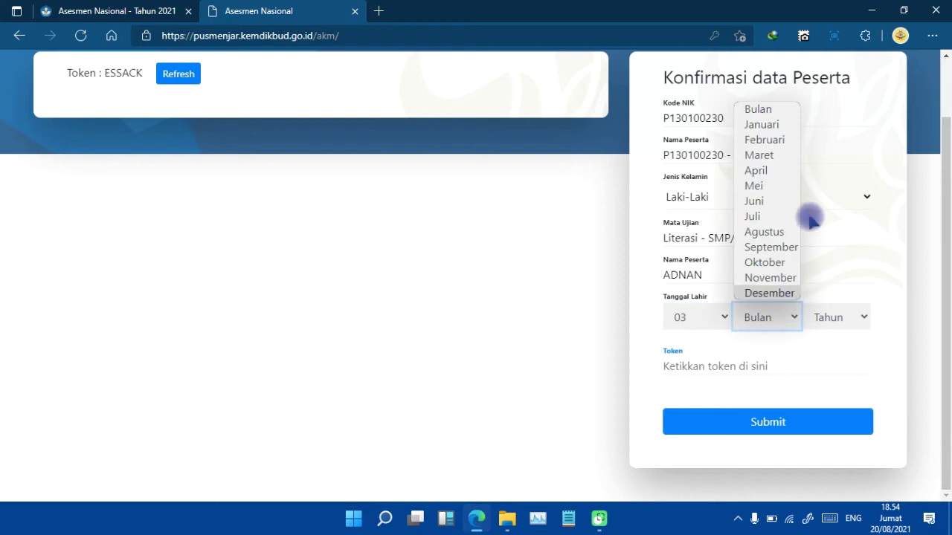
click(754, 186)
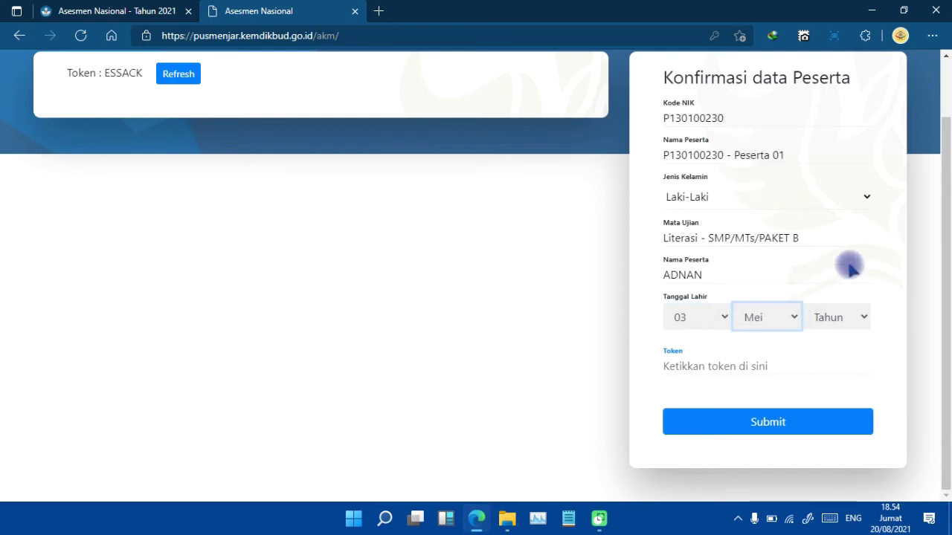
click(865, 316)
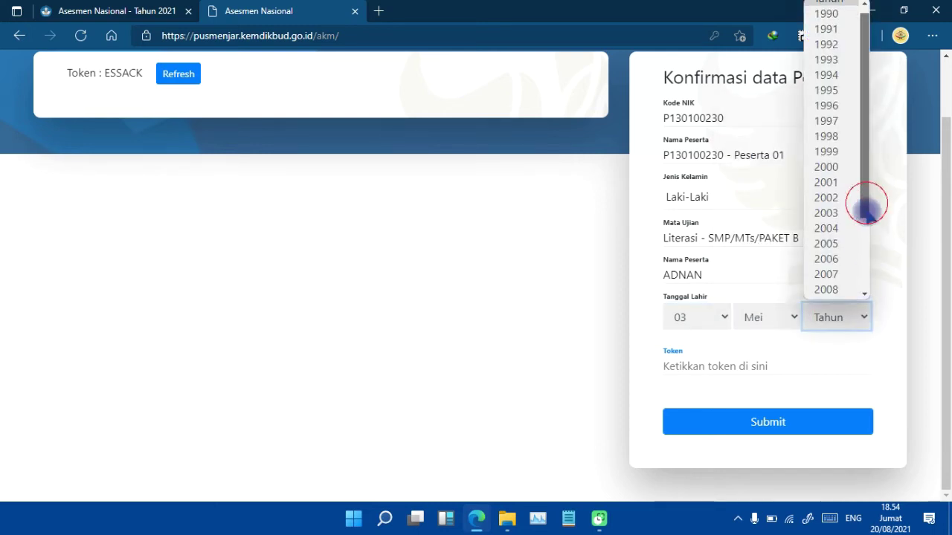
drag(866, 210, 869, 284)
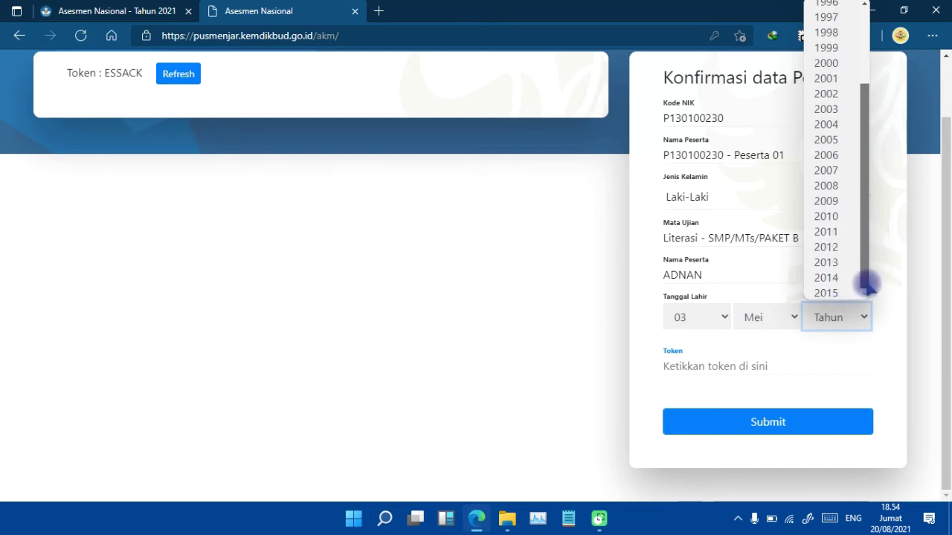
drag(866, 284, 867, 283)
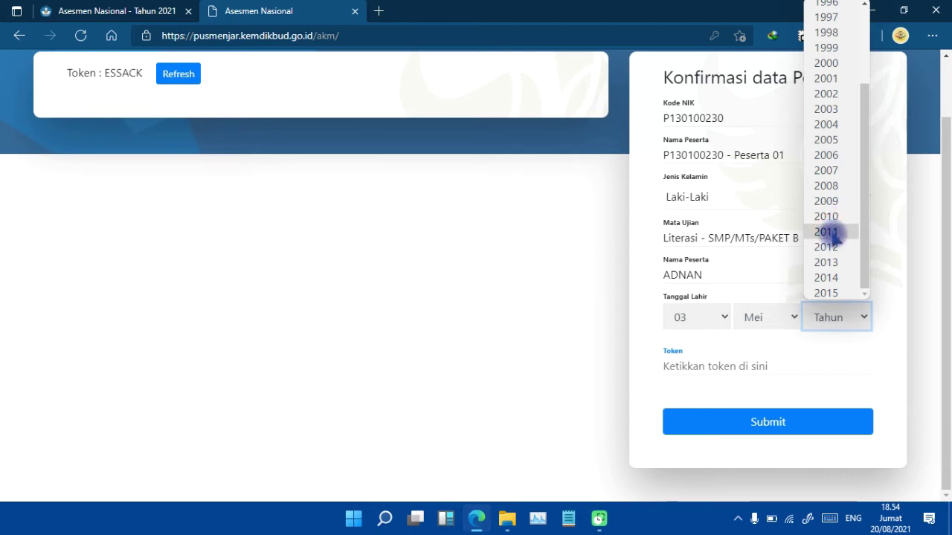
click(827, 202)
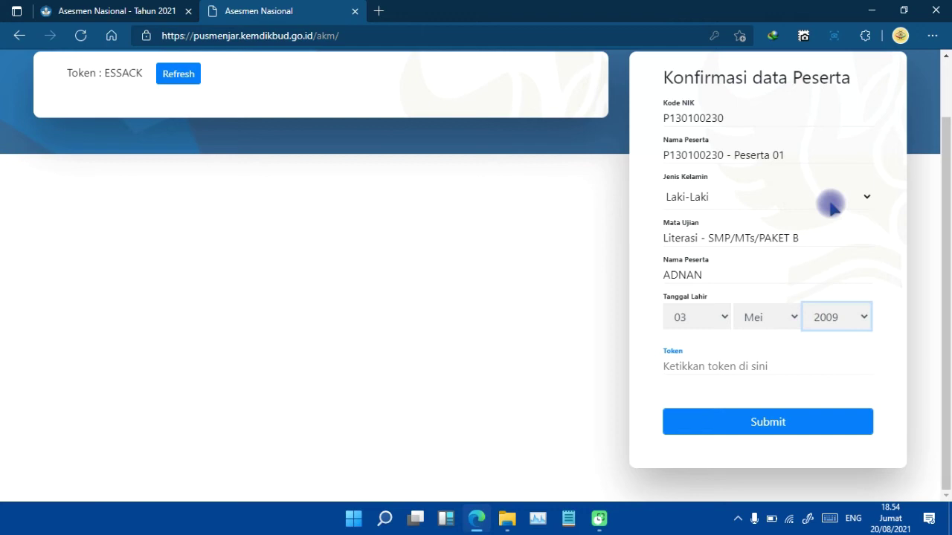
click(698, 371)
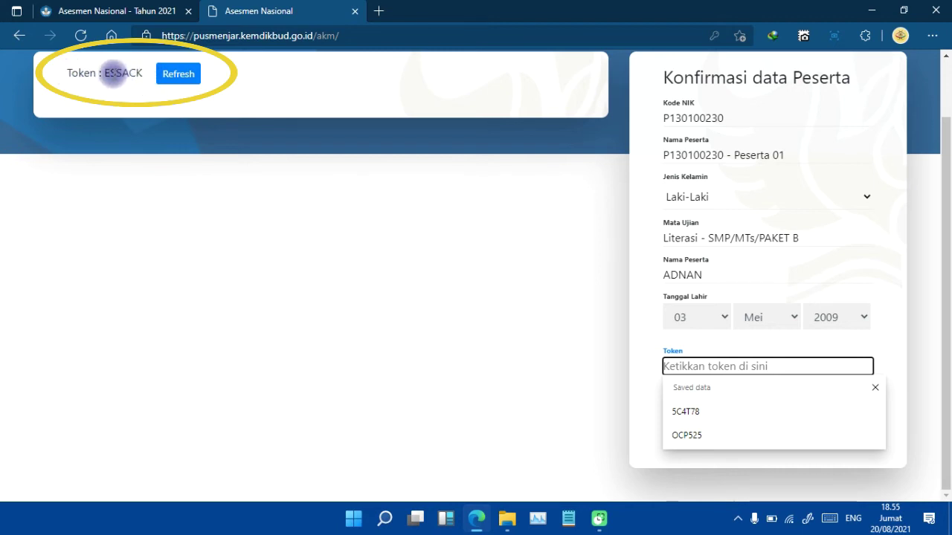
Copy the displayed token into the Token field and submit the confirmation form.
drag(105, 75, 141, 73)
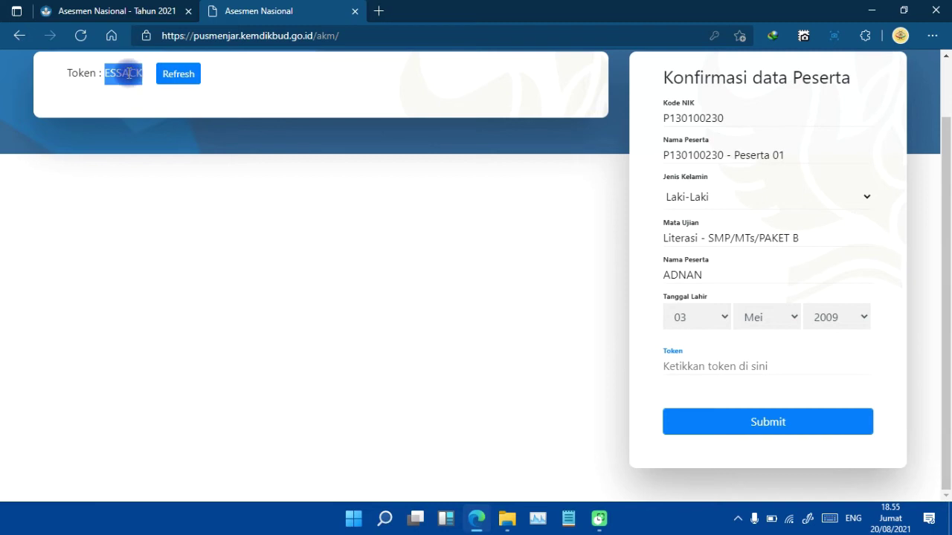
right_click(127, 74)
click(162, 87)
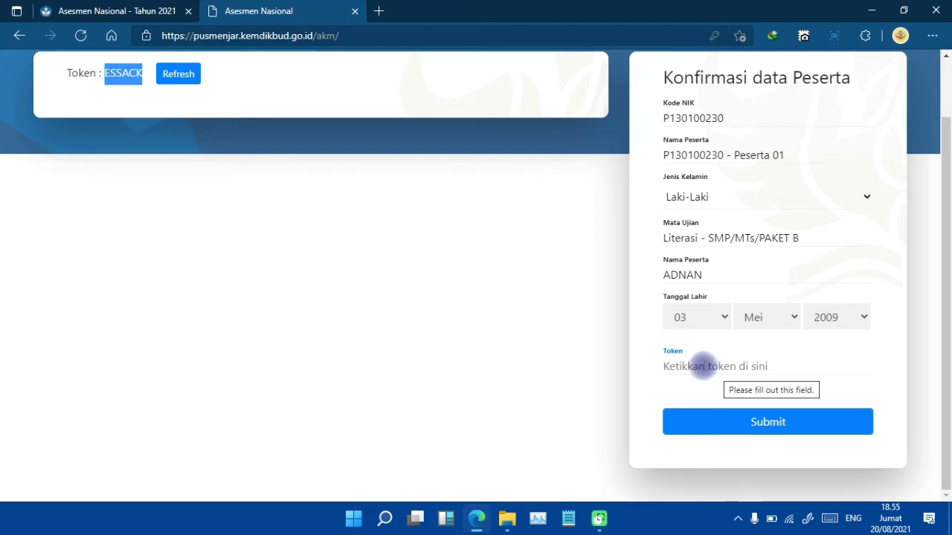
click(703, 366)
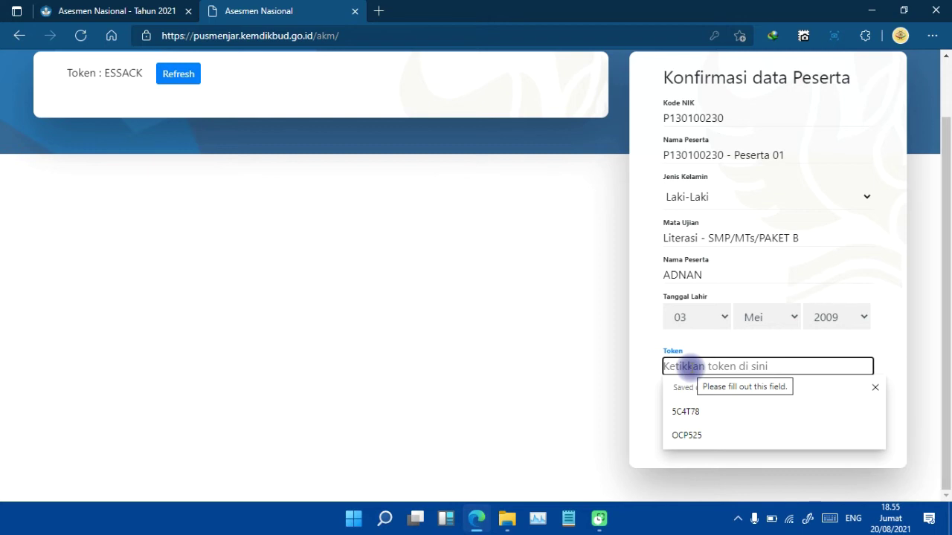
text(ESSACK)
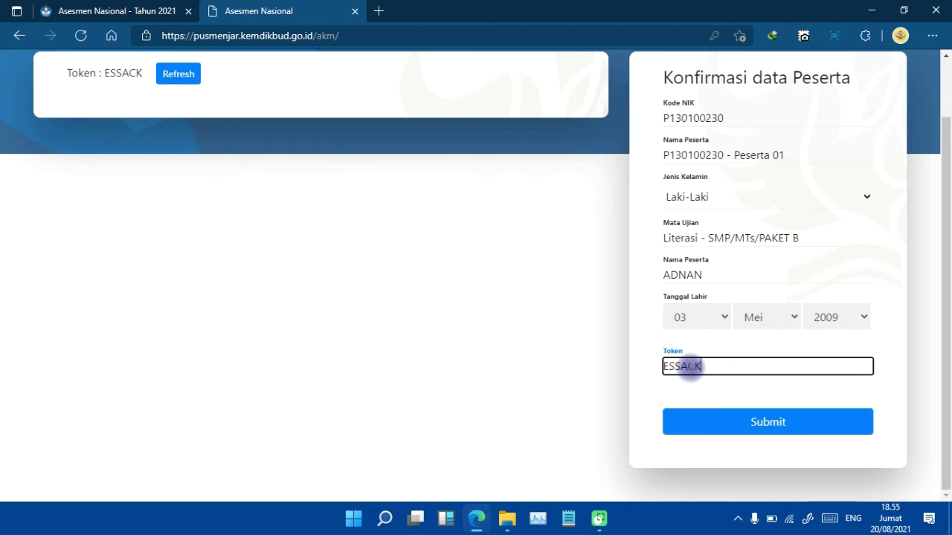
click(769, 421)
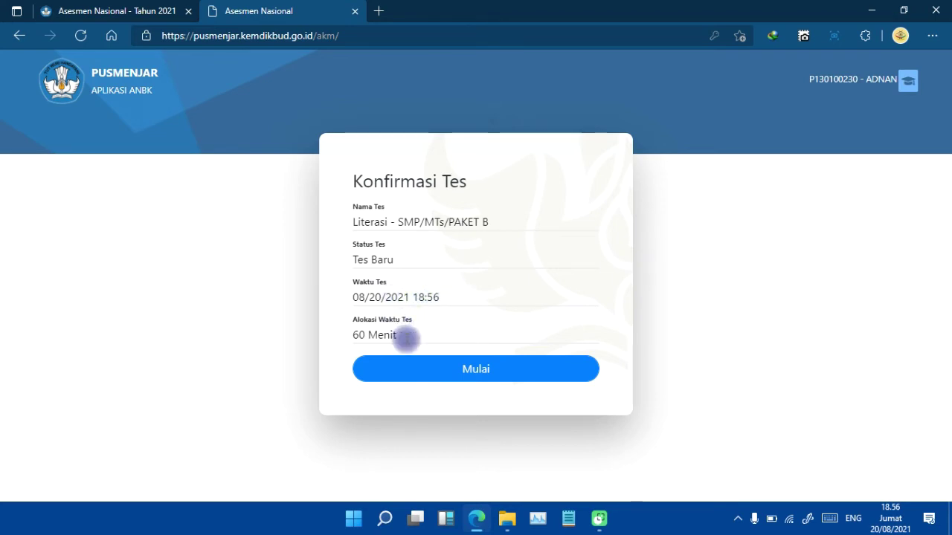
Begin the 60-minute Literasi test with Mulai.
drag(354, 334, 399, 336)
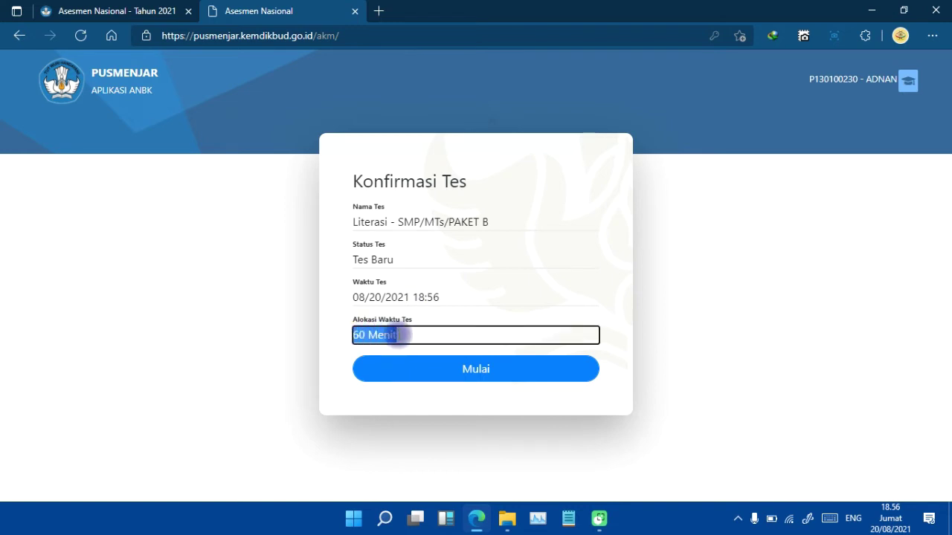
click(418, 333)
click(408, 367)
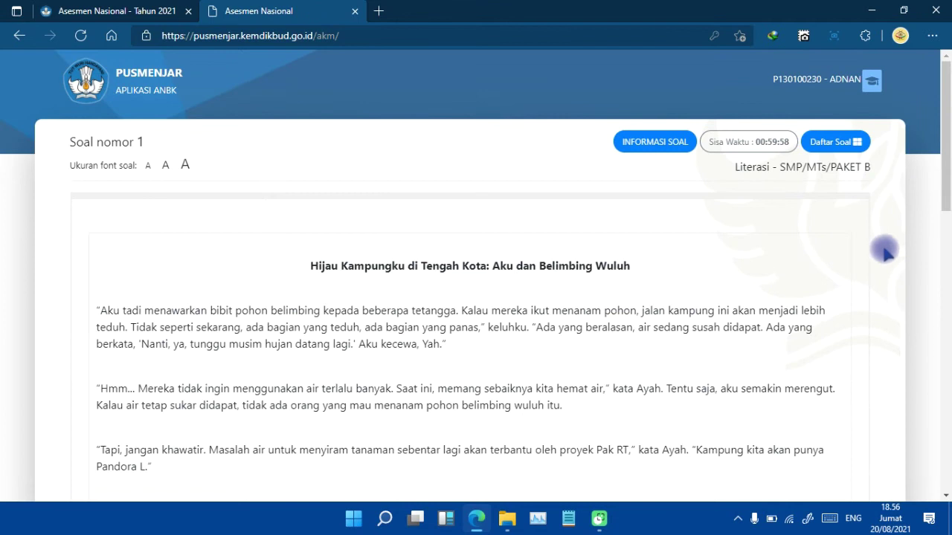
Answer question 1 with the last option, Pandora ending the dry-season water shortage, and tick Ragu-ragu.
drag(945, 169, 944, 192)
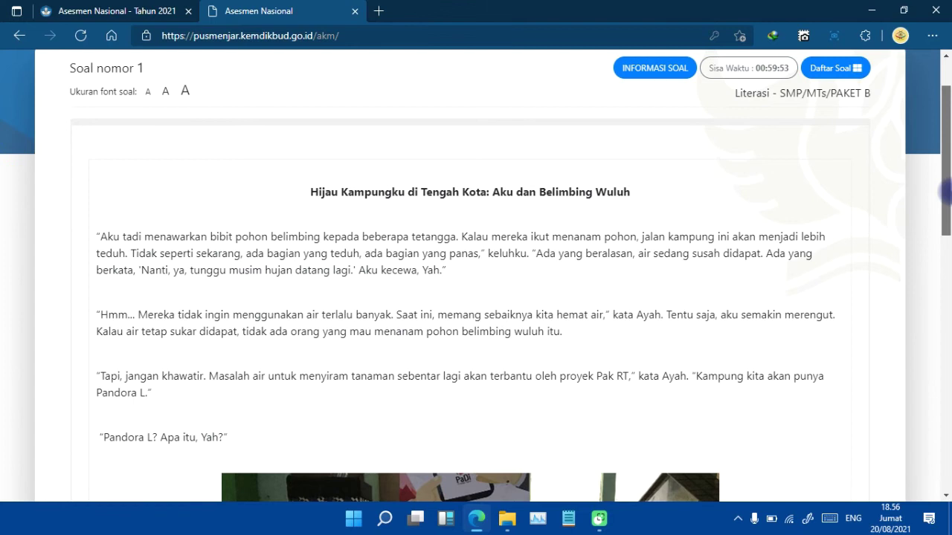
scroll(944, 193, down, 10)
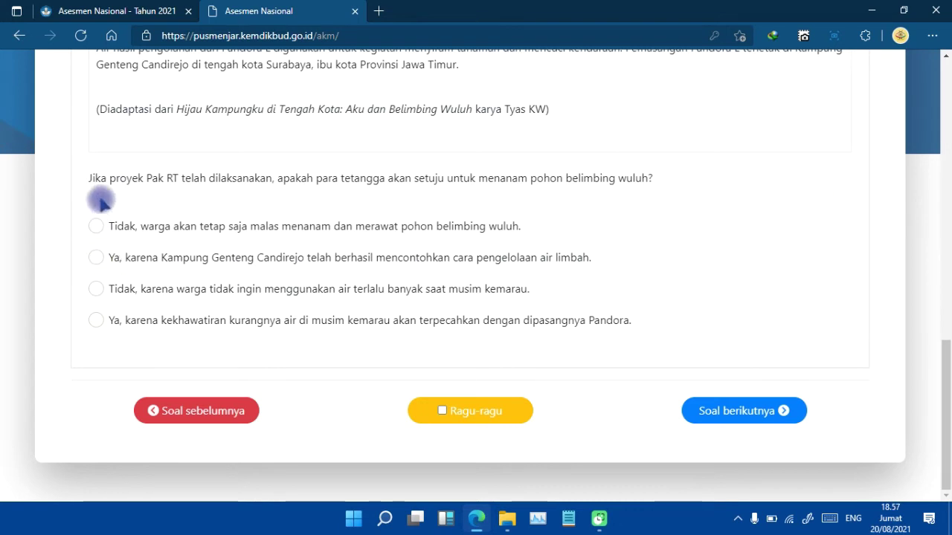
drag(944, 356, 944, 386)
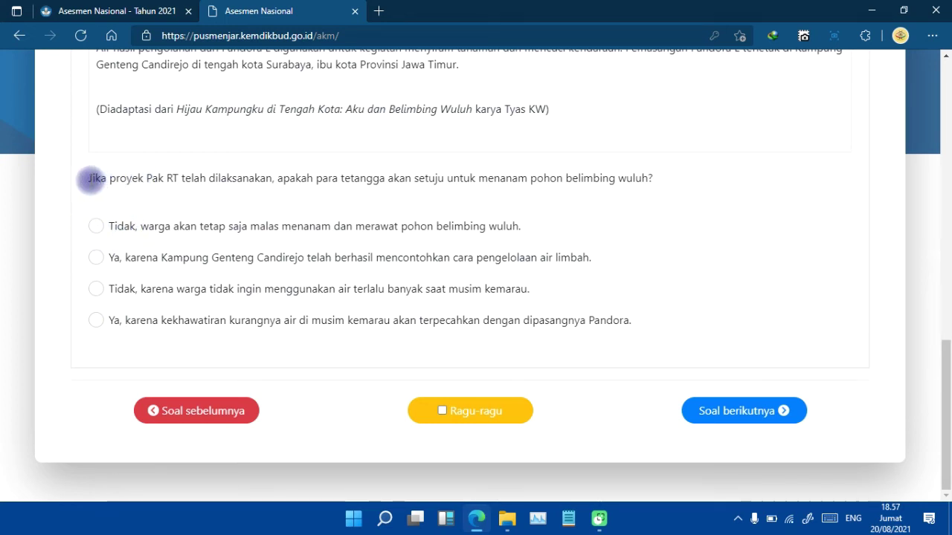
drag(90, 180, 653, 182)
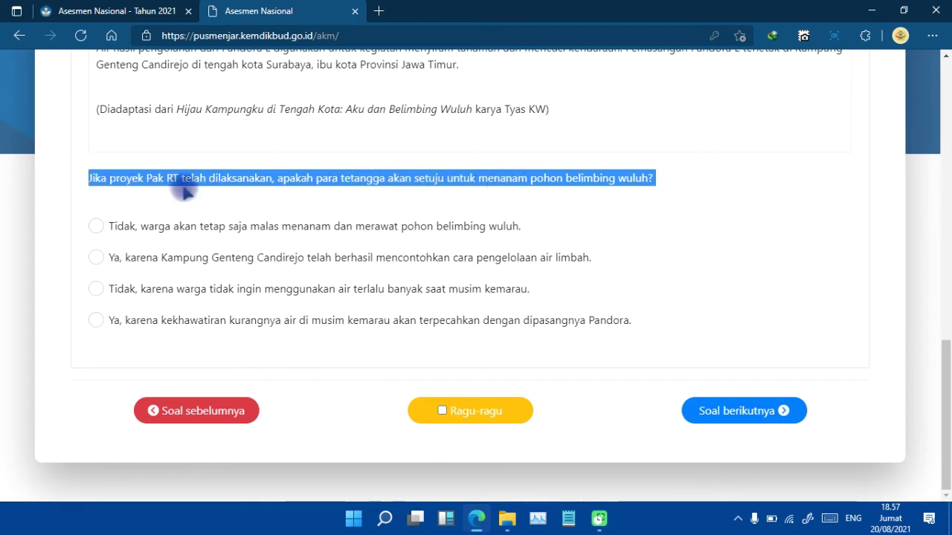
click(96, 227)
click(96, 258)
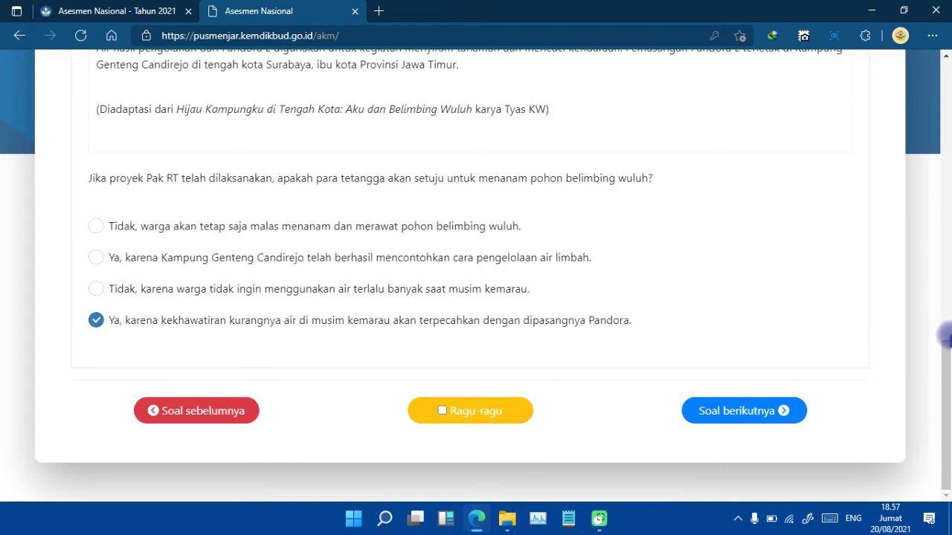
click(945, 152)
drag(945, 153, 945, 443)
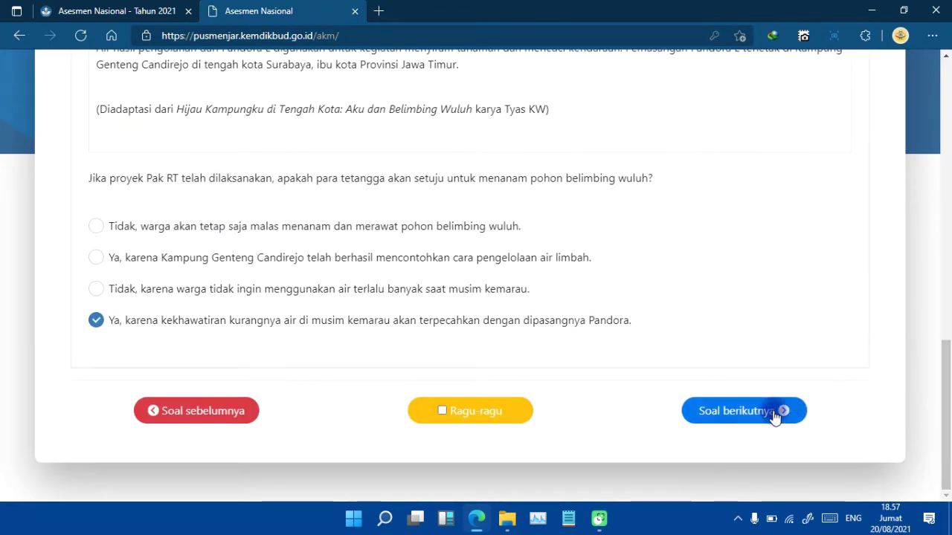
click(735, 415)
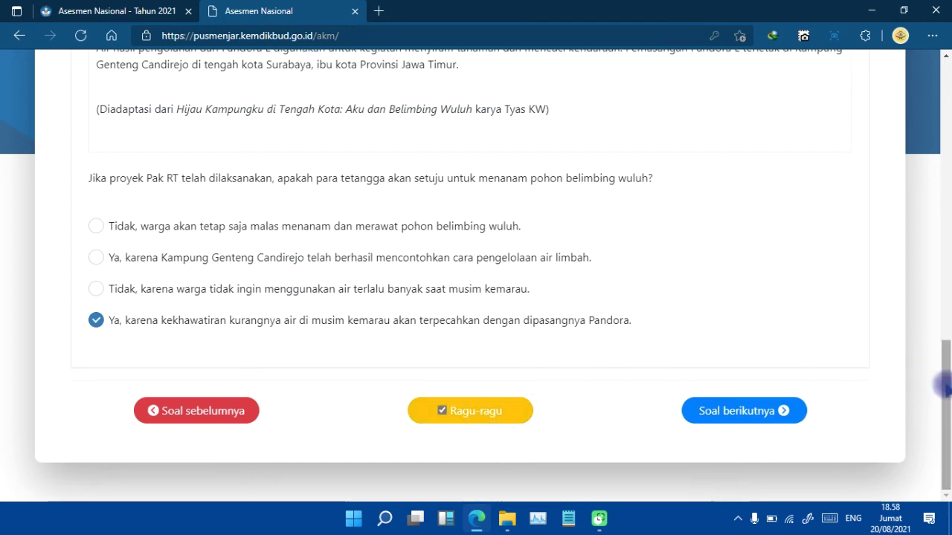
Check the Daftar Soal overview of 21 questions, close it, and bring question 1's options back into view.
scroll(944, 358, up, 1)
drag(944, 359, 946, 81)
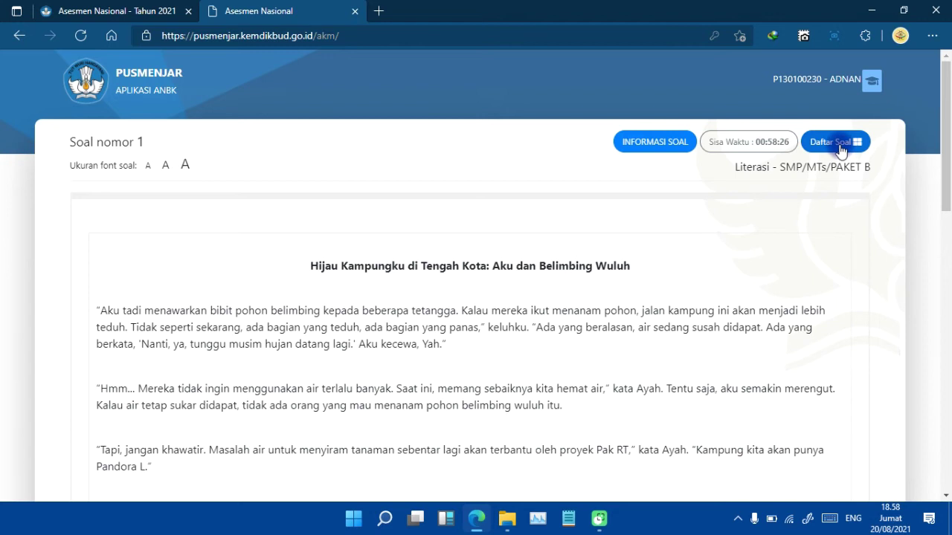
click(842, 148)
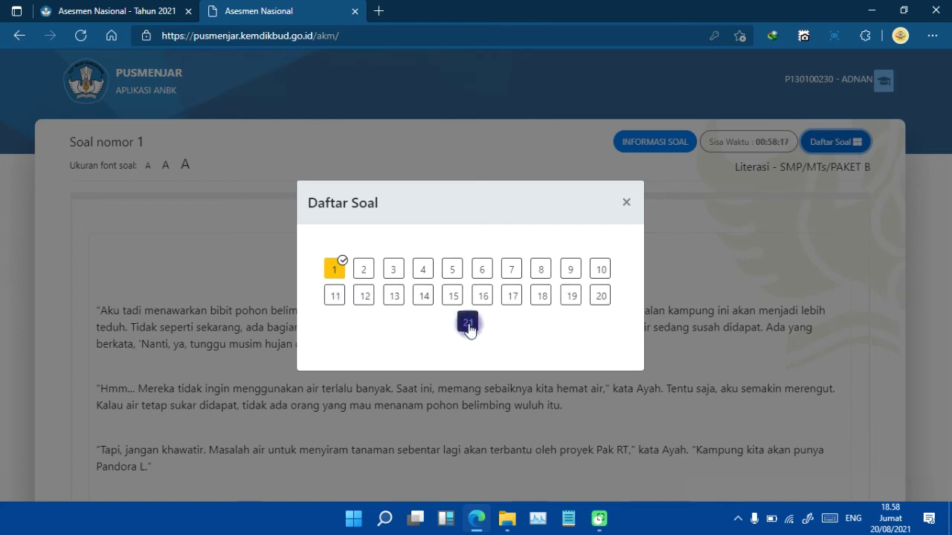
click(625, 205)
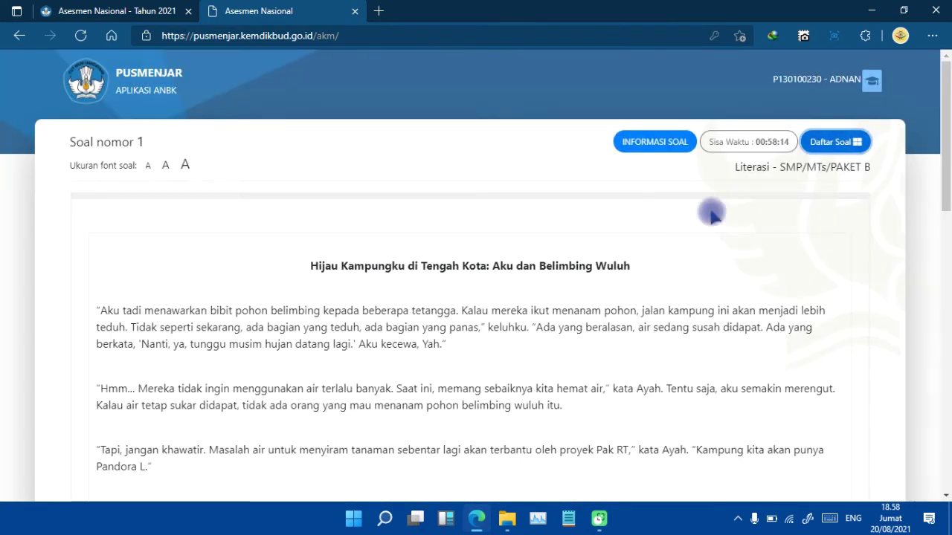
drag(944, 186, 944, 466)
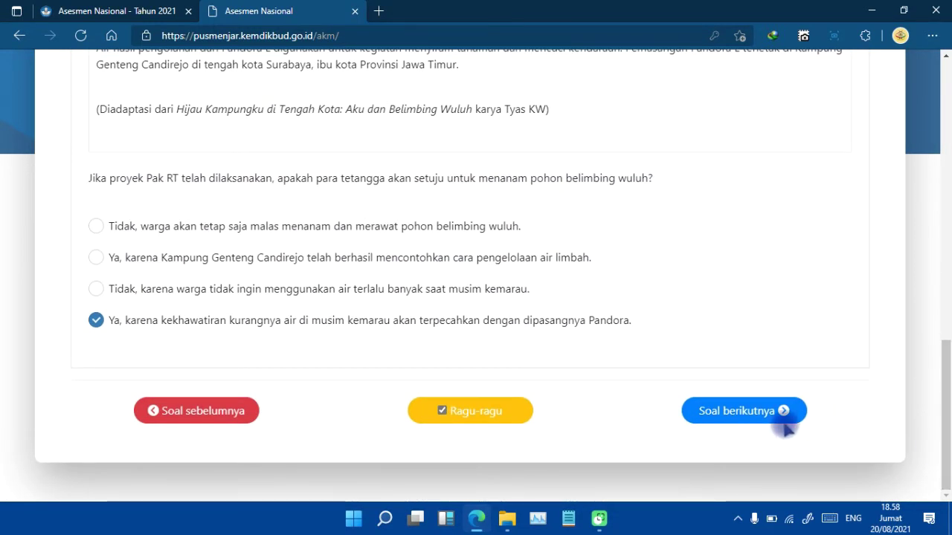
On question 2, tick the dry-season water shortage statement.
click(733, 414)
drag(944, 174, 944, 458)
click(95, 239)
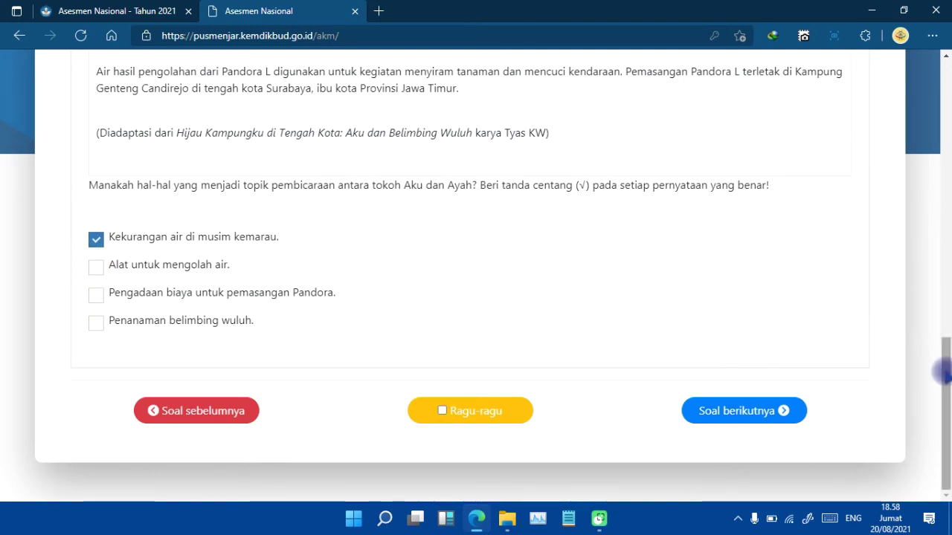
Change question 1's answer to the Kampung Genteng Candirejo option and return to question 2.
drag(944, 371, 945, 355)
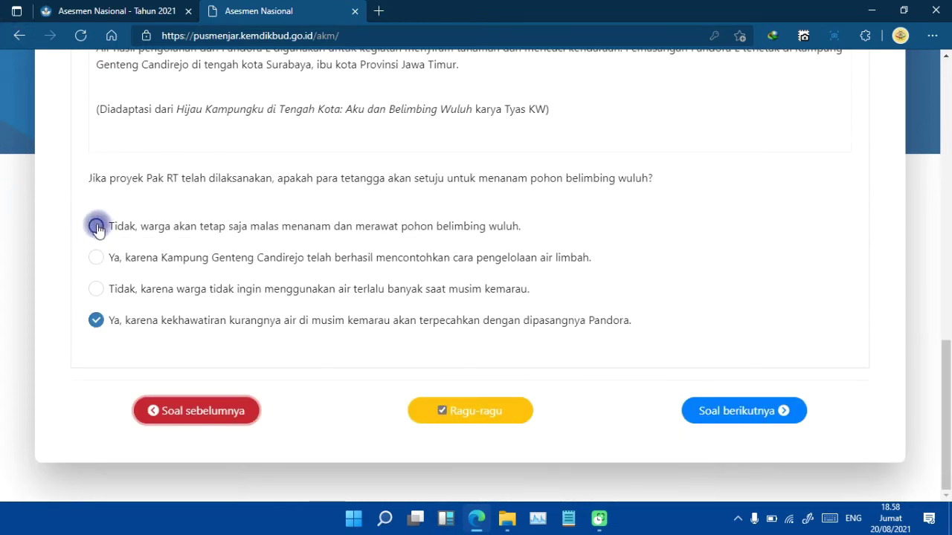
click(95, 227)
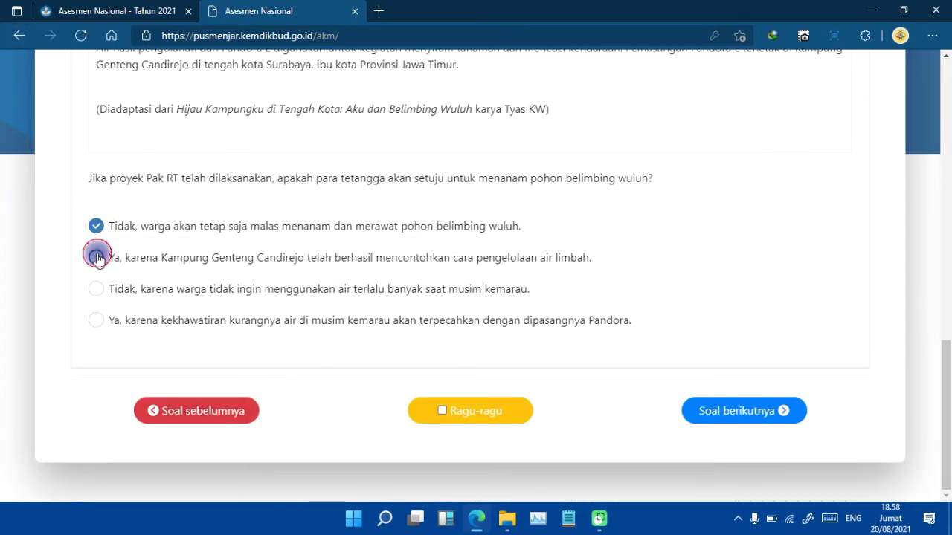
click(97, 257)
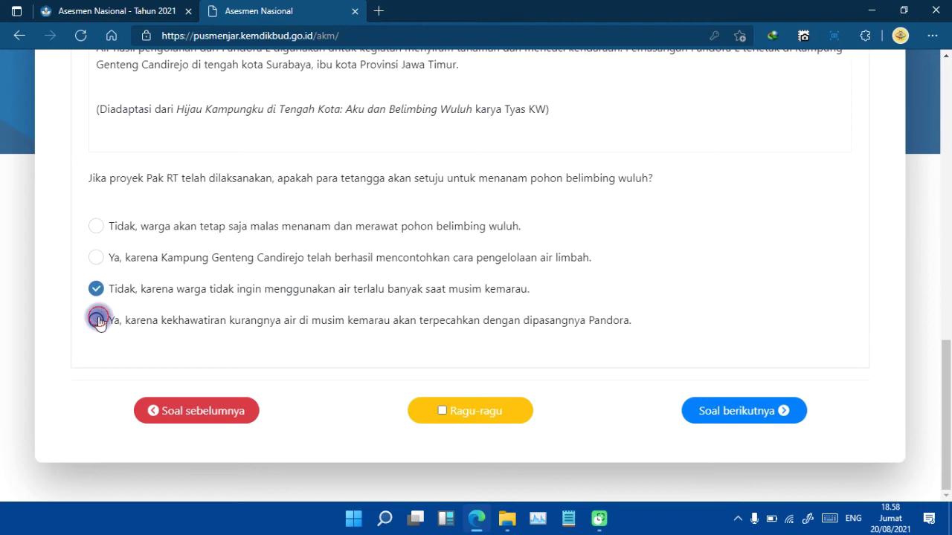
click(98, 320)
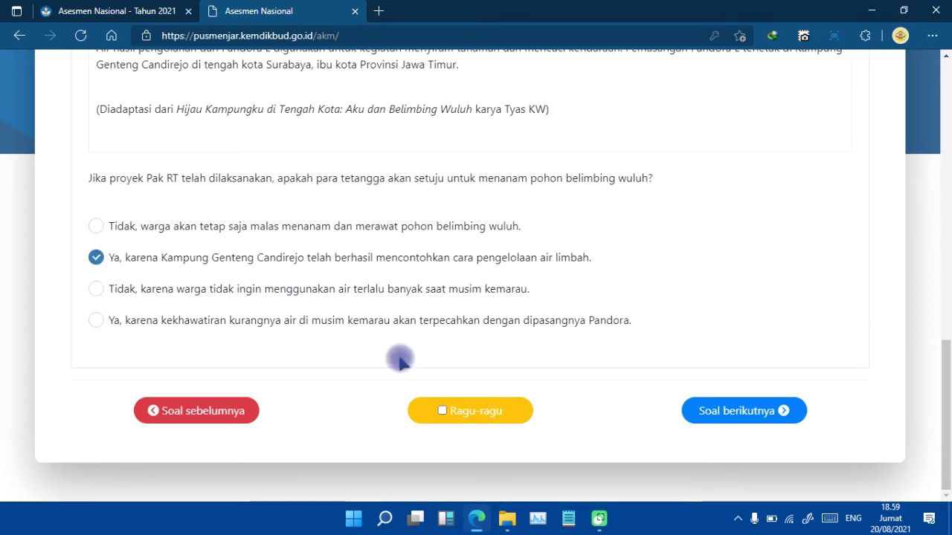
click(737, 414)
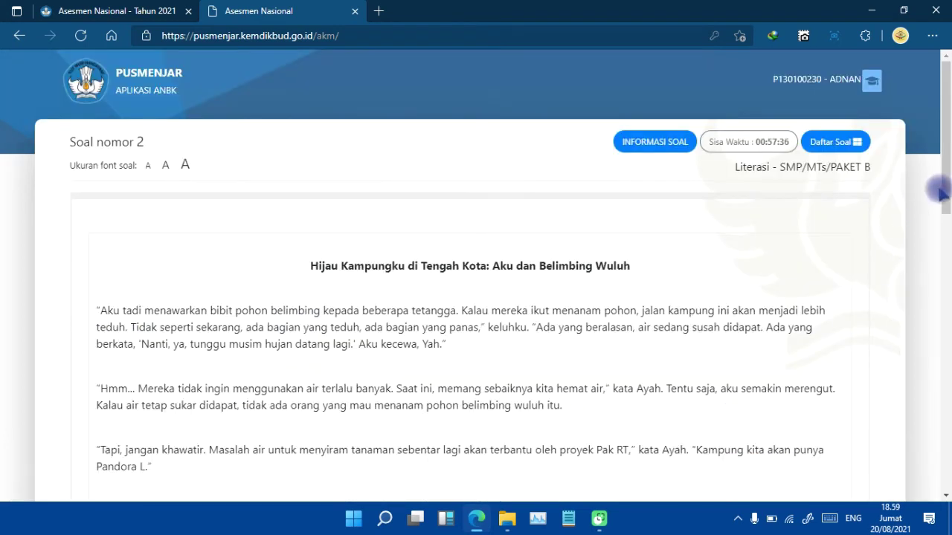
Tick question 2's water-shortage, water-processing tool and Pandora cost statements, leaving belimbing wuluh unticked, and continue.
drag(938, 191, 944, 454)
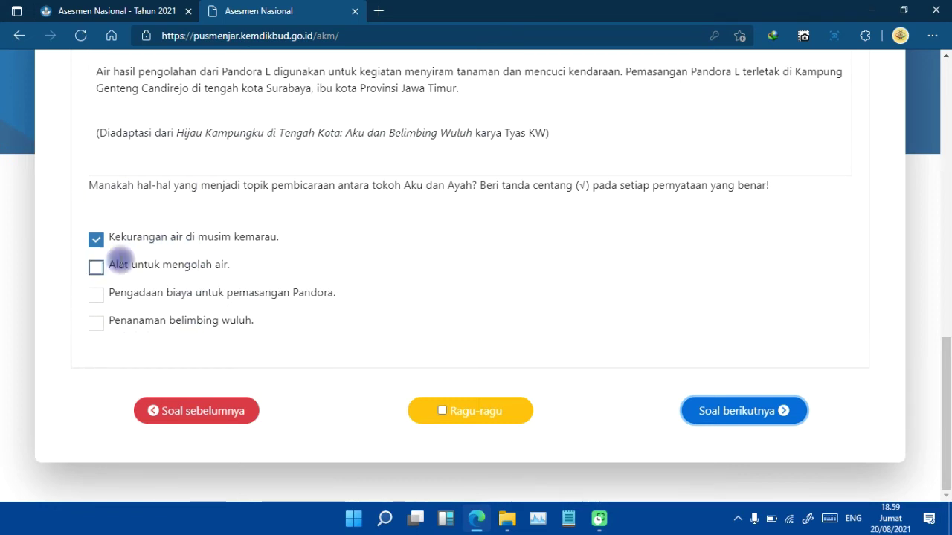
click(96, 268)
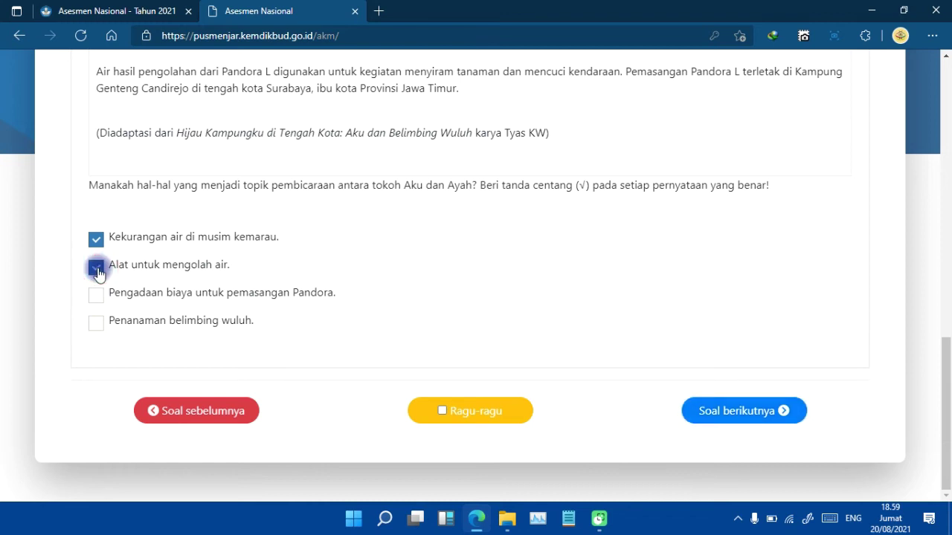
click(102, 298)
click(97, 324)
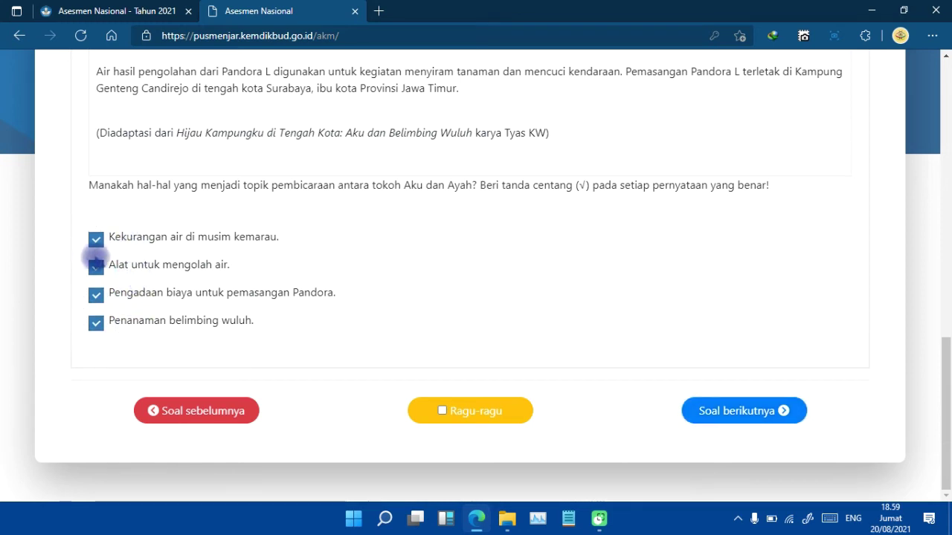
click(96, 269)
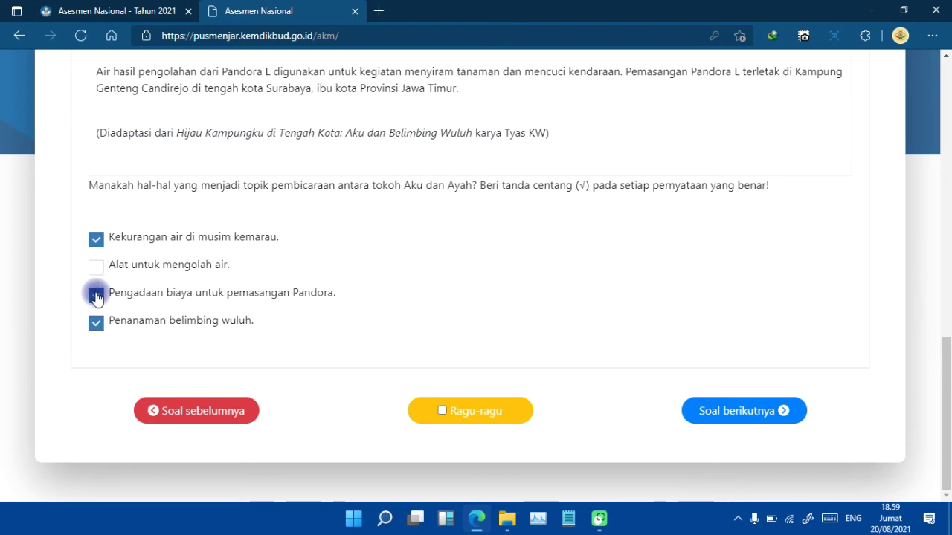
click(96, 324)
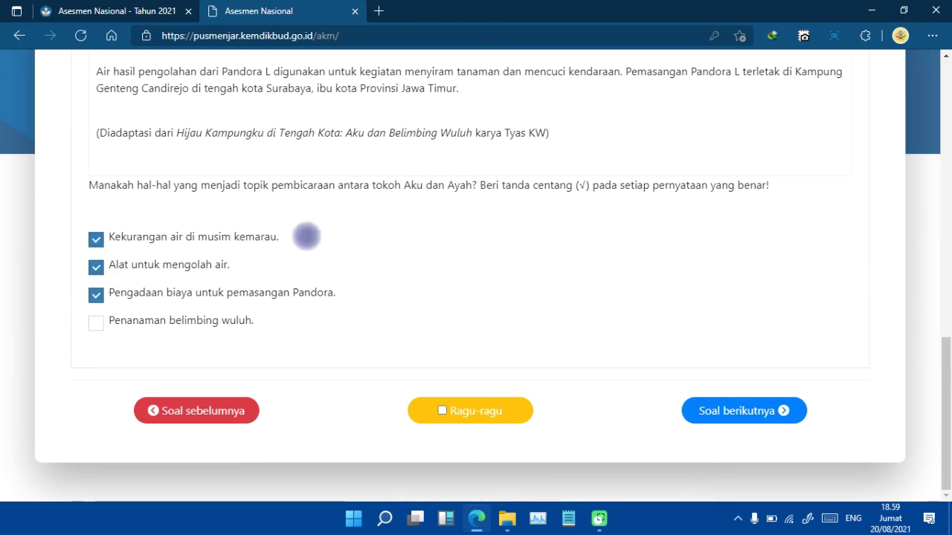
click(721, 409)
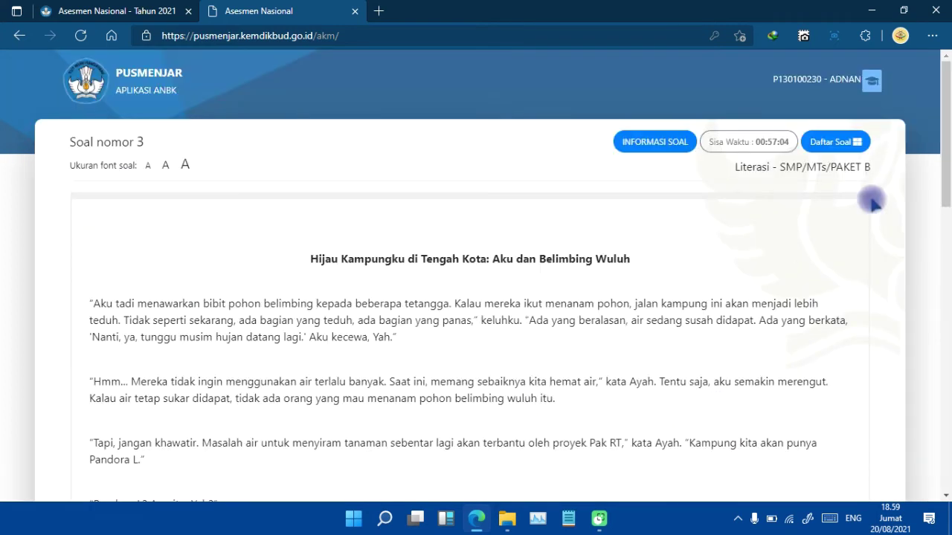
Mark question 3's rows: statements 1 and 3 Aku, 2 and 5 Aku dan Ayah, 4 Ayah, then continue.
drag(946, 156, 944, 446)
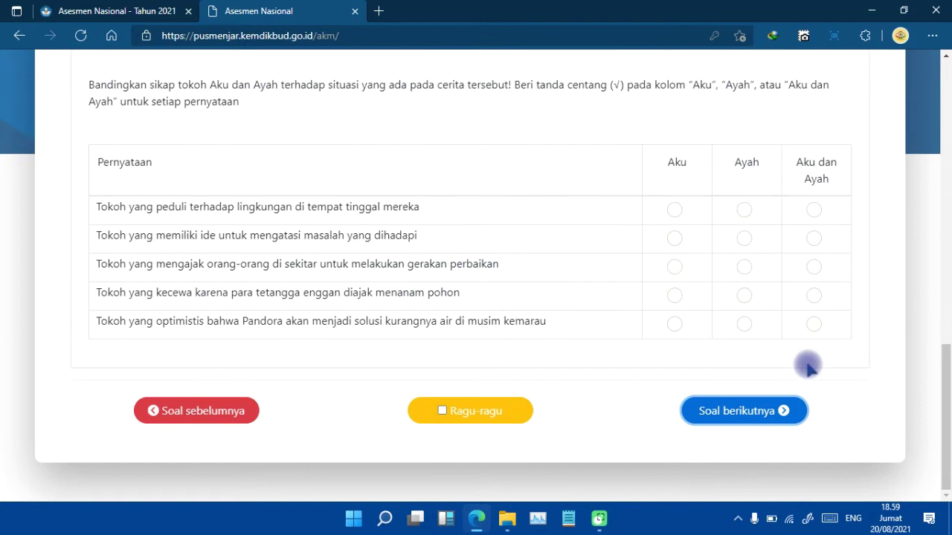
scroll(325, 183, up, 1)
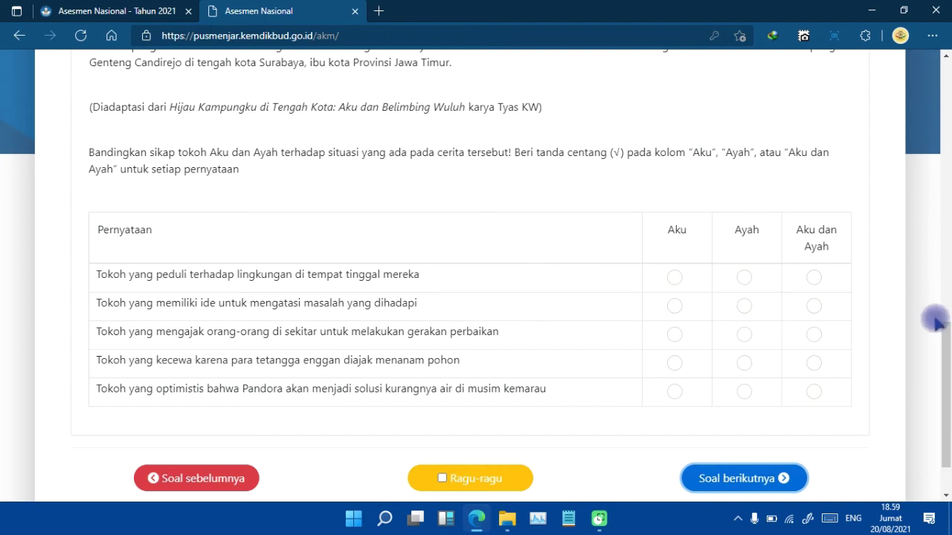
drag(944, 349, 945, 360)
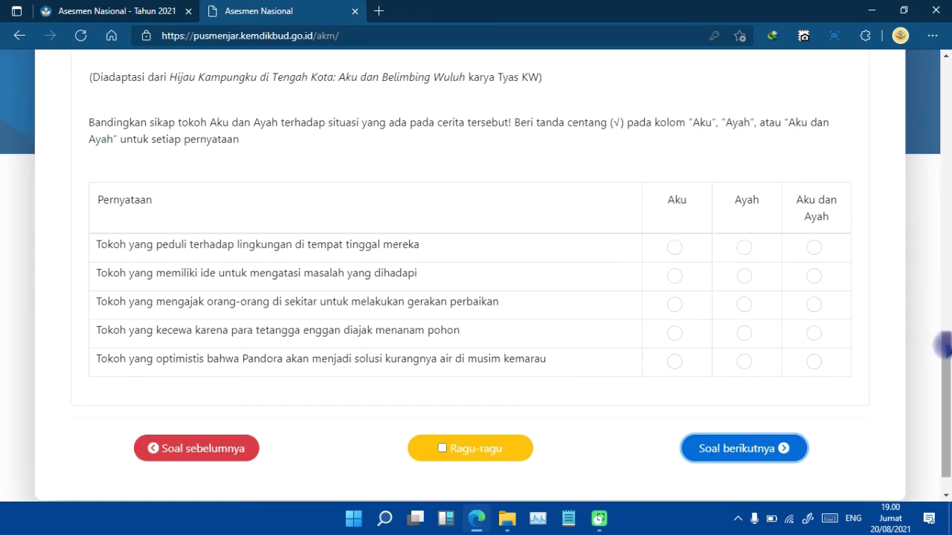
drag(947, 349, 946, 362)
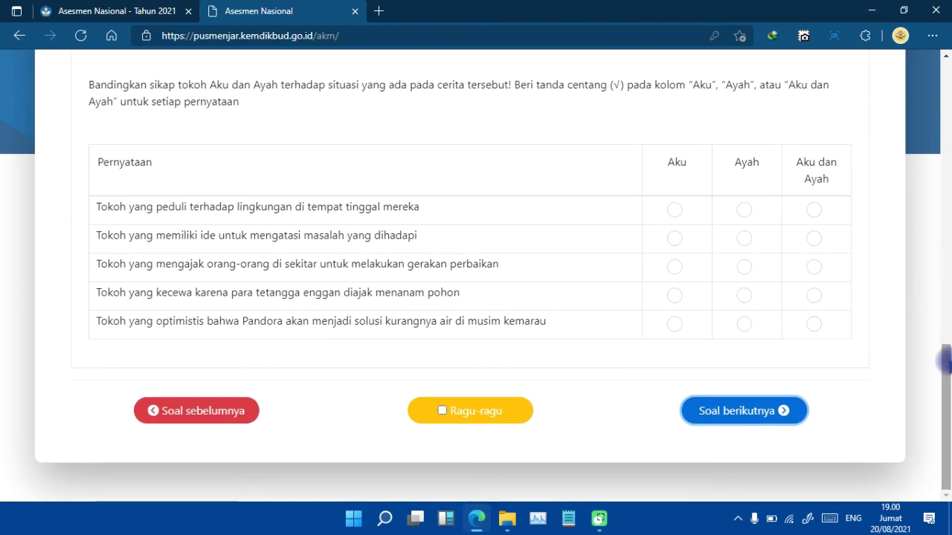
drag(946, 362, 945, 363)
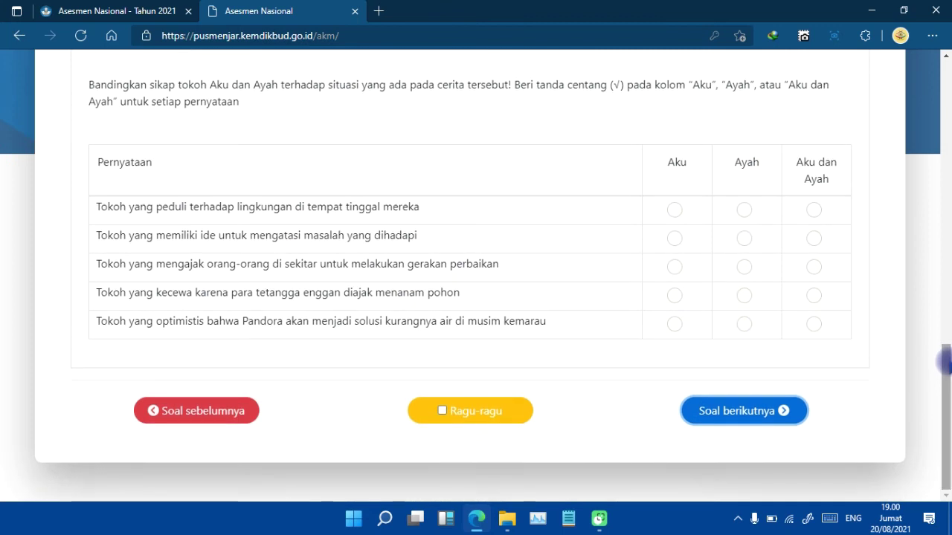
click(675, 215)
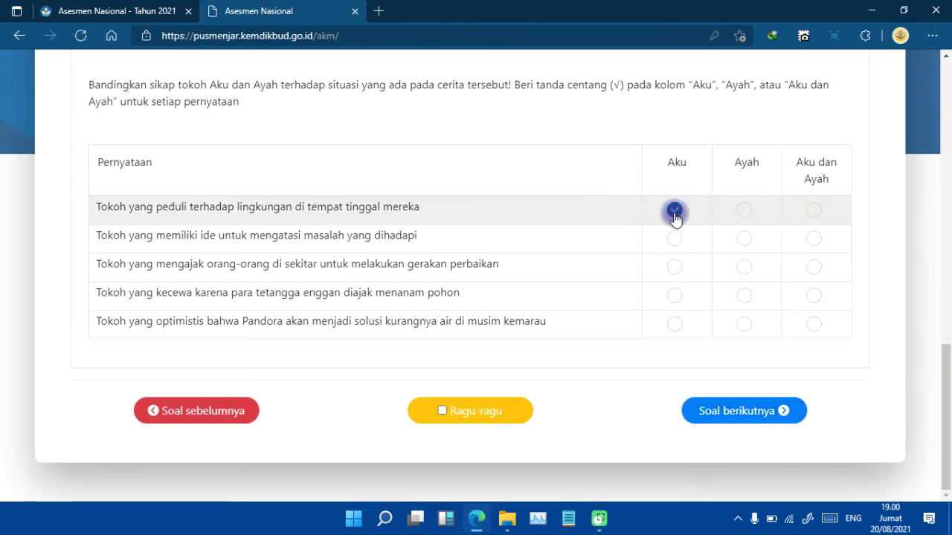
click(813, 294)
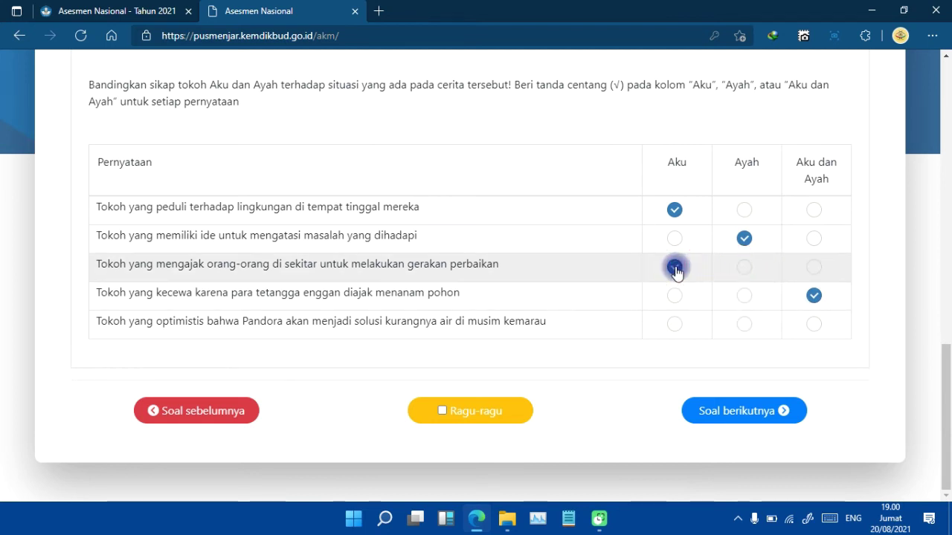
click(744, 296)
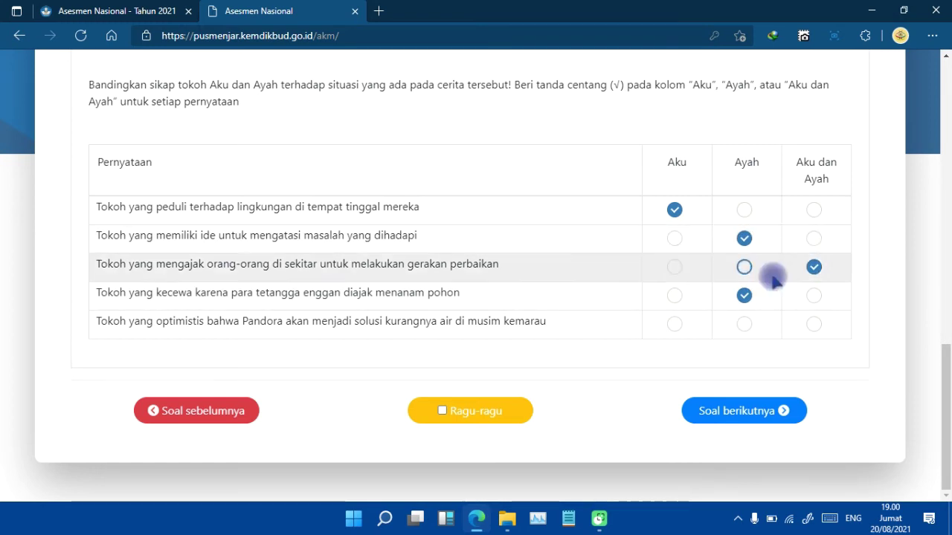
click(816, 324)
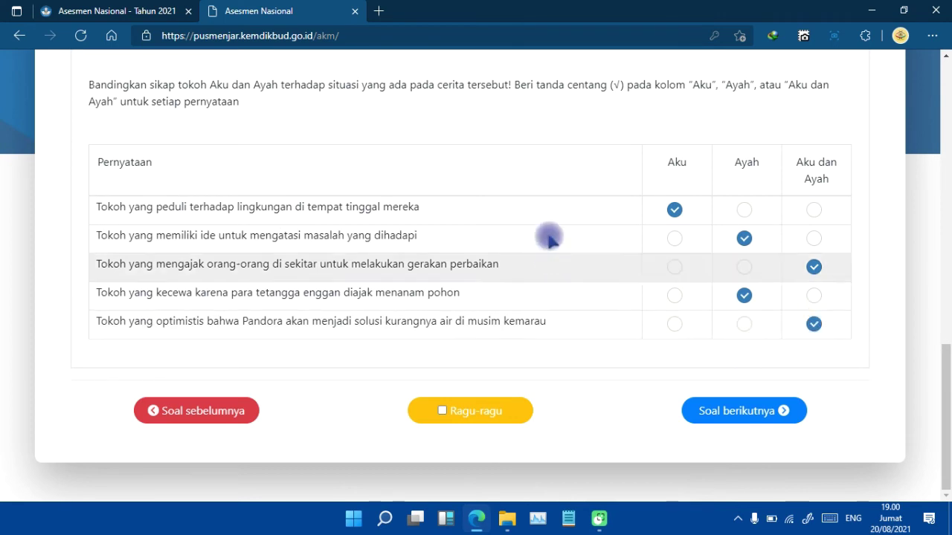
click(673, 269)
click(813, 239)
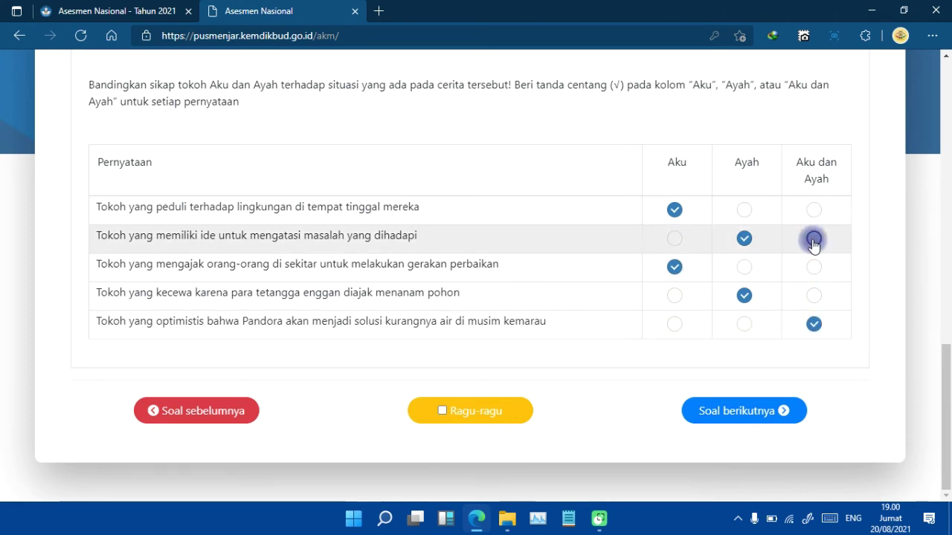
click(752, 409)
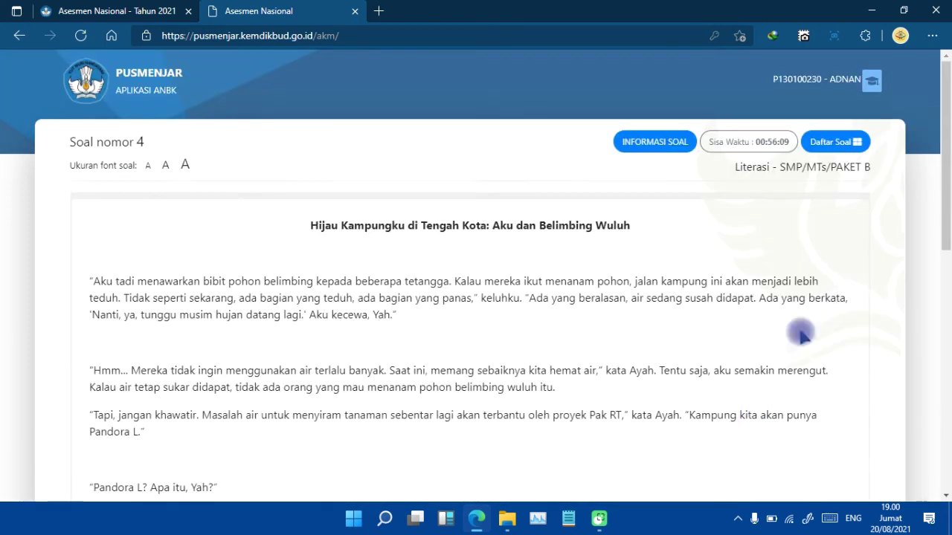
Check progress in the question list, fill question 4's blank with KEMARAU, and go to question 5.
scroll(944, 197, down, 1)
scroll(944, 197, down, 7)
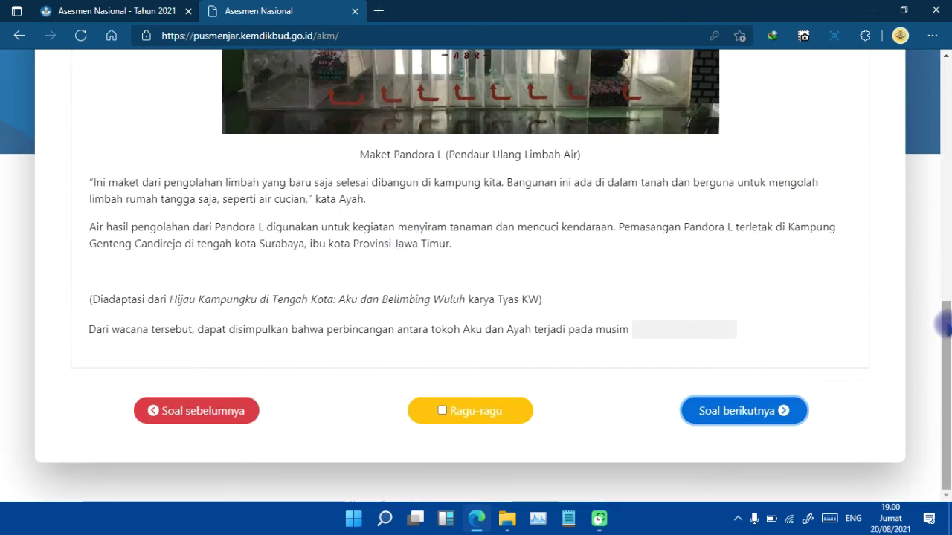
scroll(944, 288, up, 8)
click(855, 145)
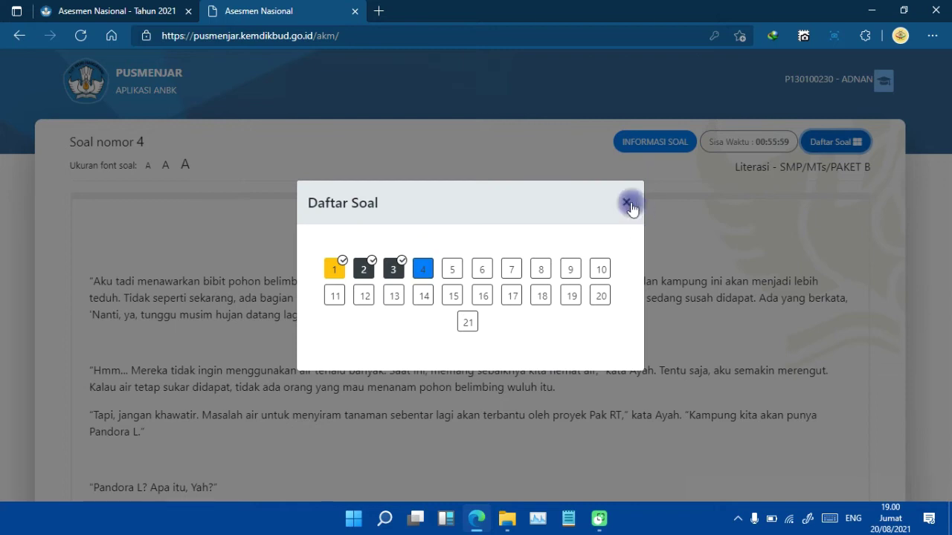
click(627, 203)
scroll(944, 371, down, 4)
scroll(944, 369, down, 4)
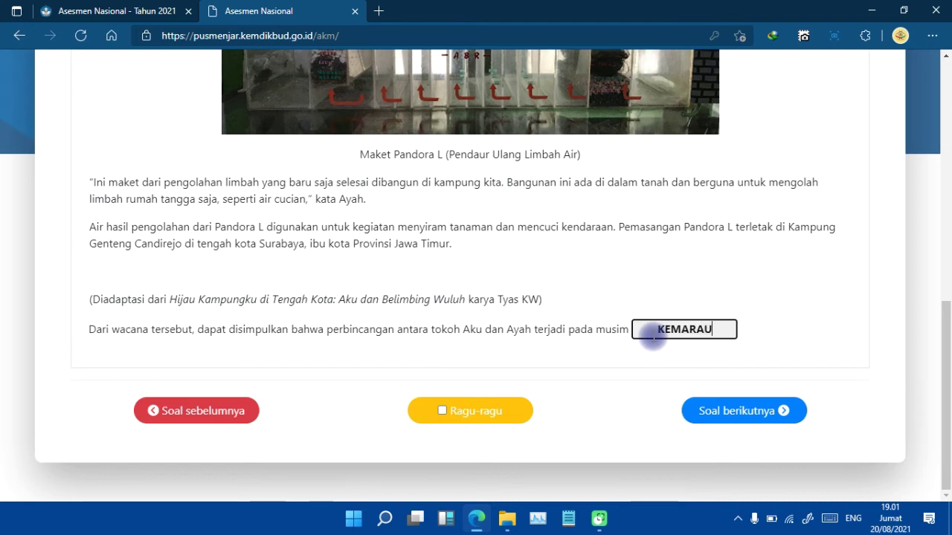
click(741, 411)
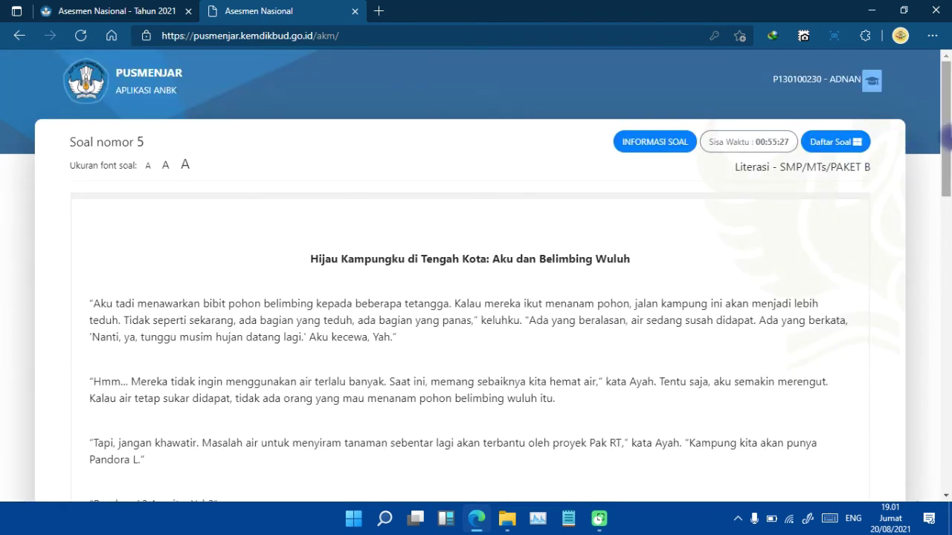
Pair question 5's first statement with Pandora L after trying the other items.
drag(946, 167, 944, 401)
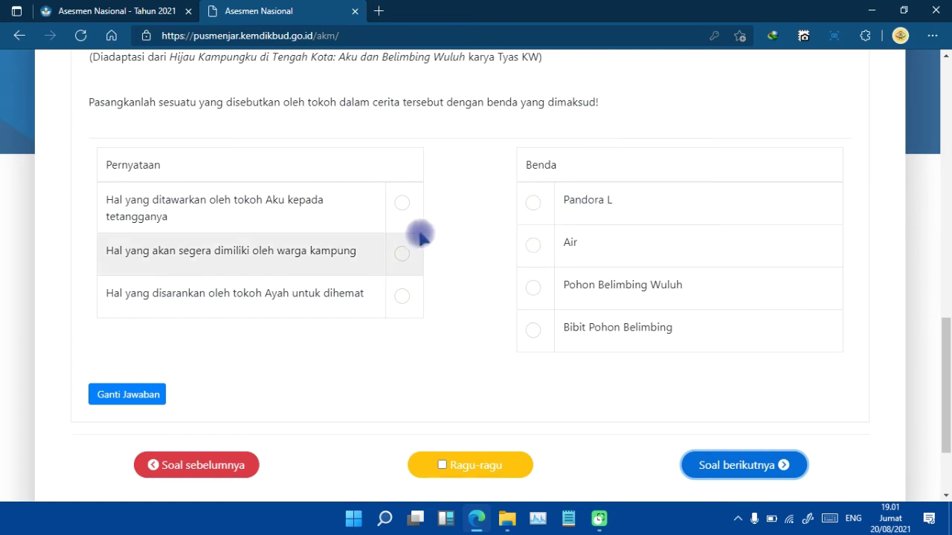
click(403, 205)
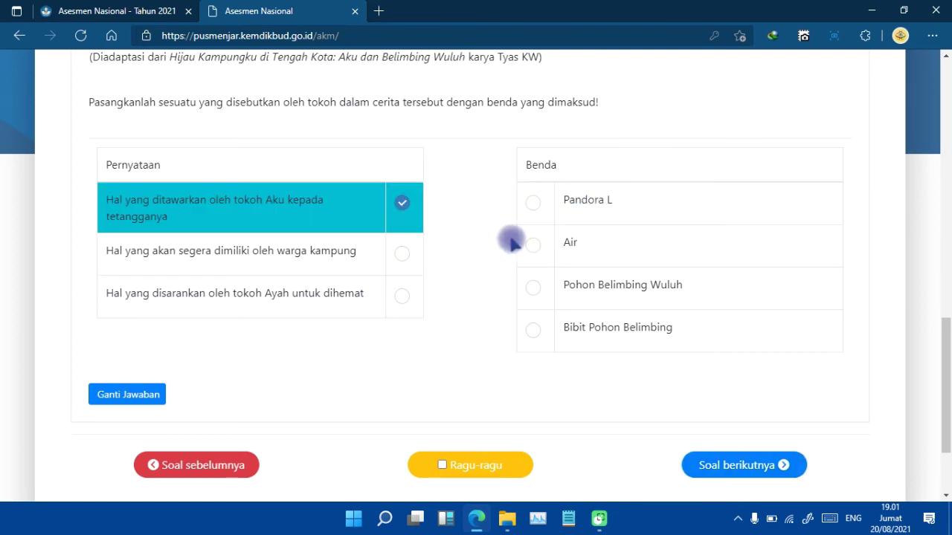
click(535, 290)
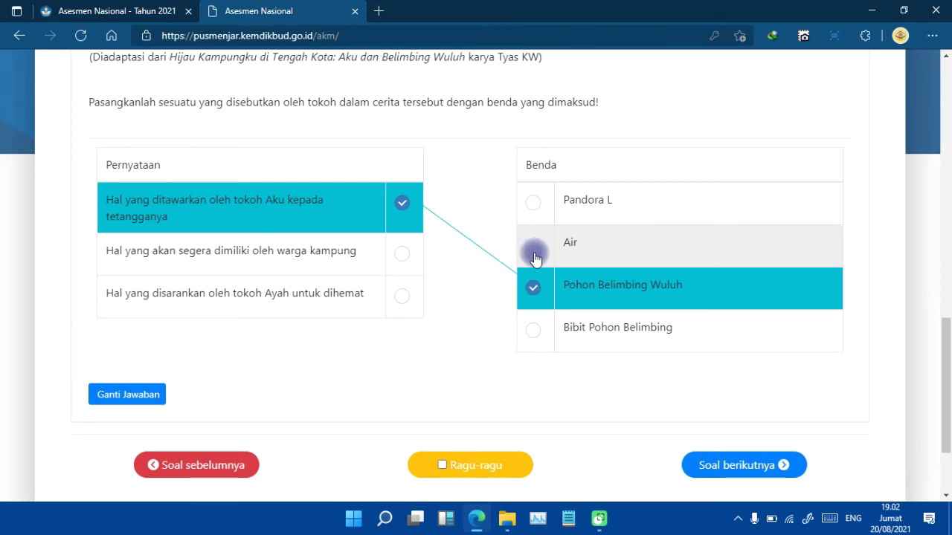
click(532, 292)
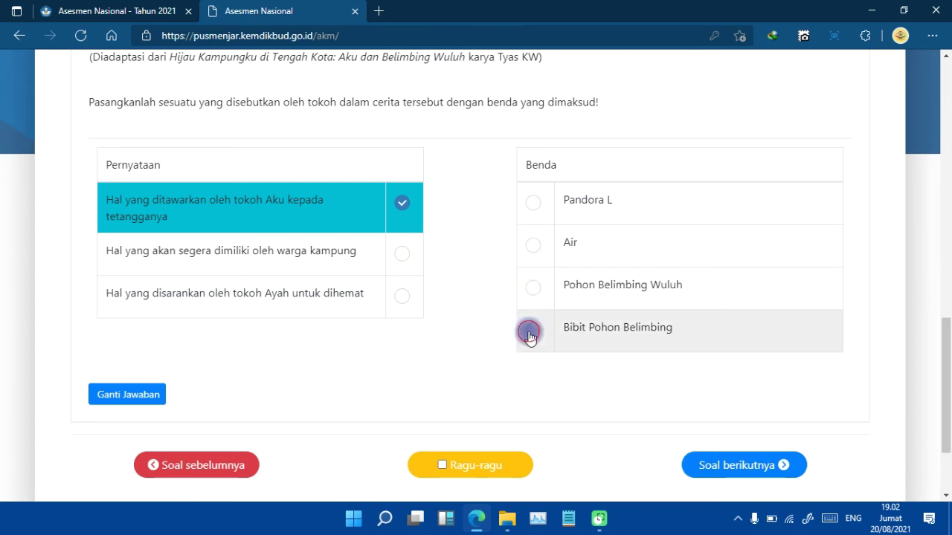
click(532, 332)
click(533, 332)
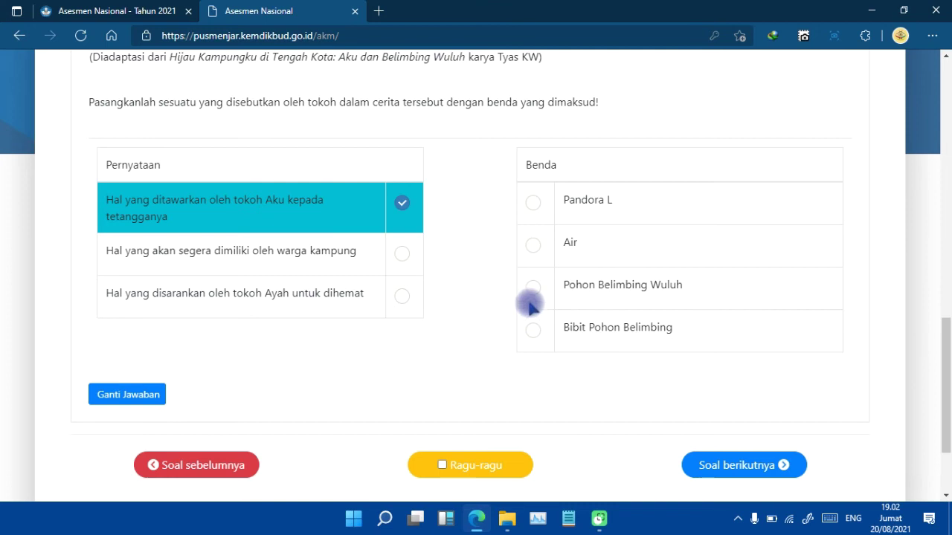
click(530, 292)
click(531, 292)
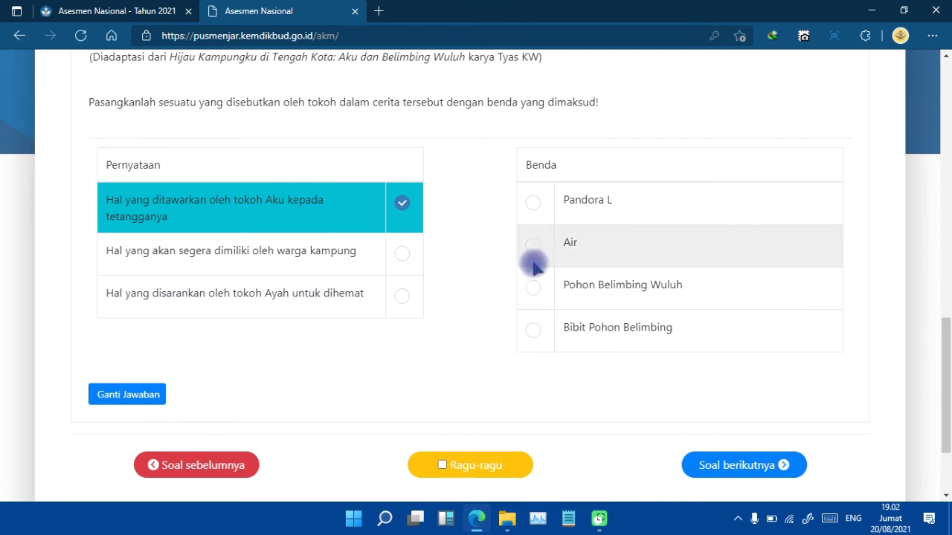
click(532, 249)
click(533, 250)
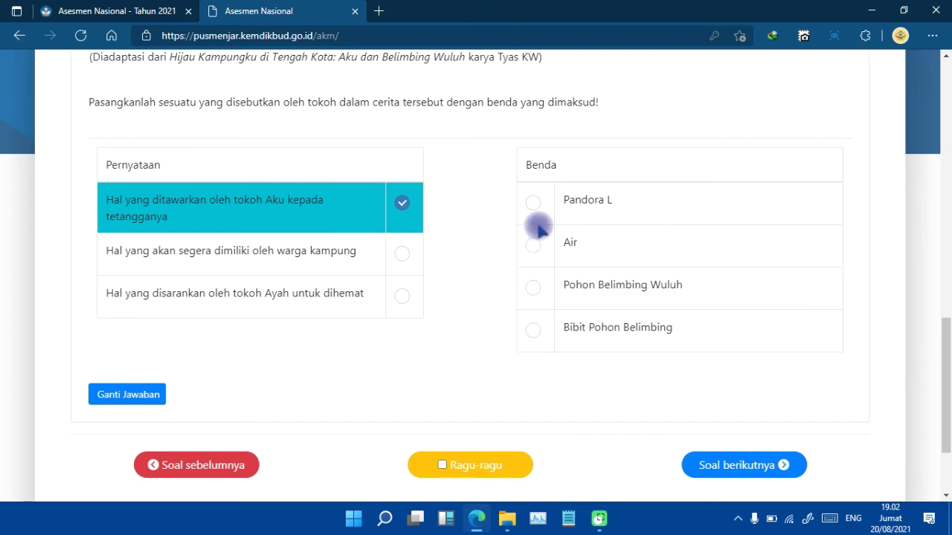
click(534, 205)
click(534, 206)
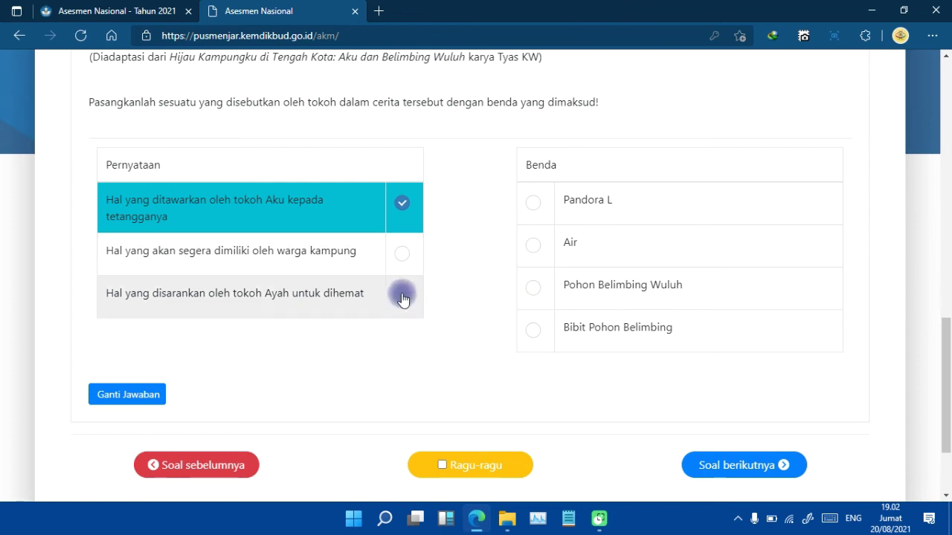
click(532, 205)
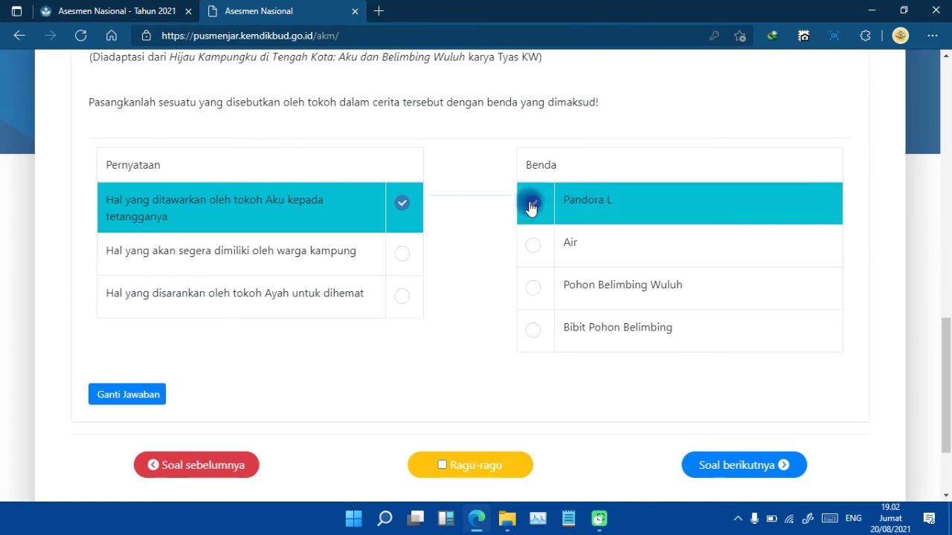
Pair the second statement with Air and the third with Bibit Pohon Belimbing, then continue to question 6.
click(401, 257)
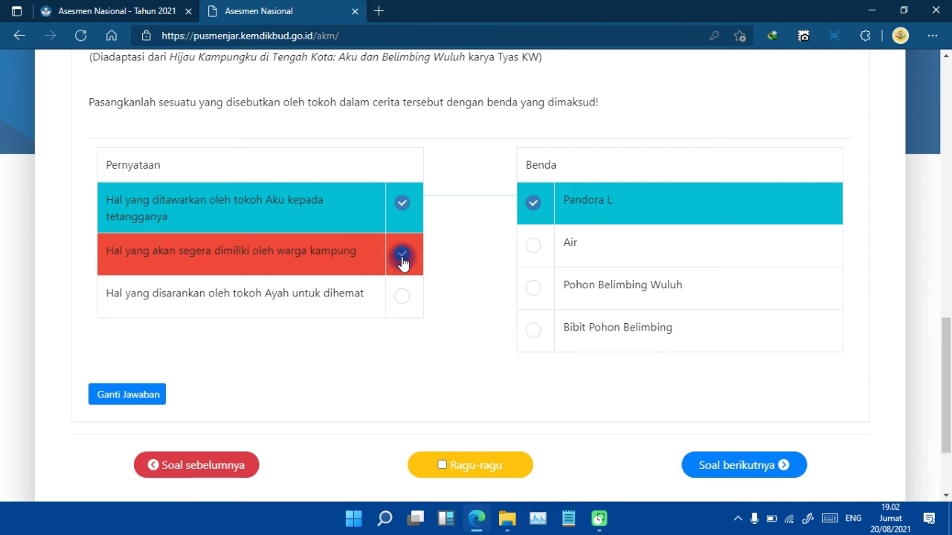
click(532, 249)
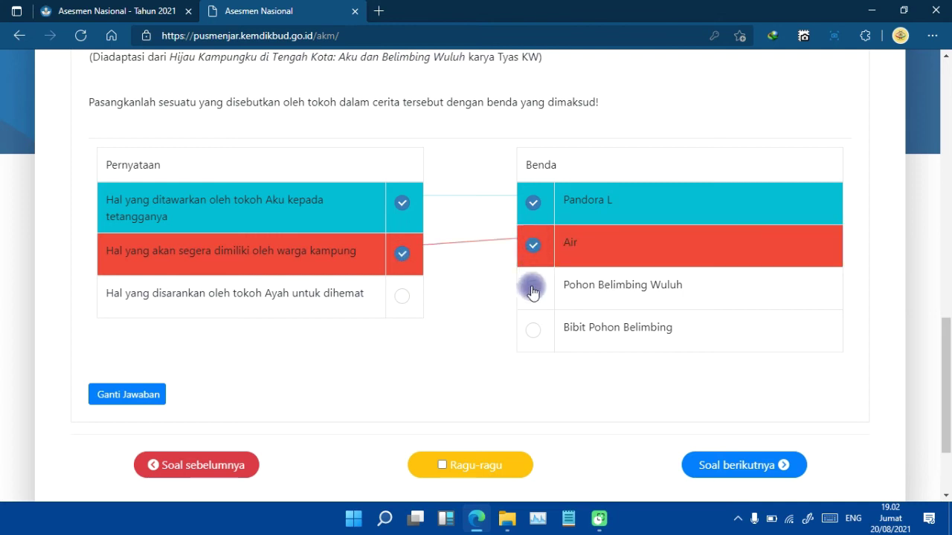
click(402, 296)
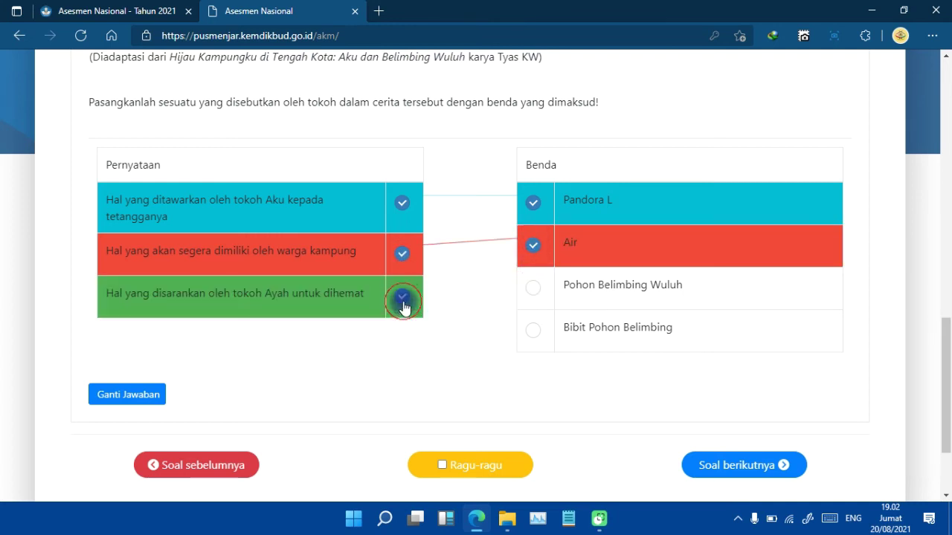
click(532, 336)
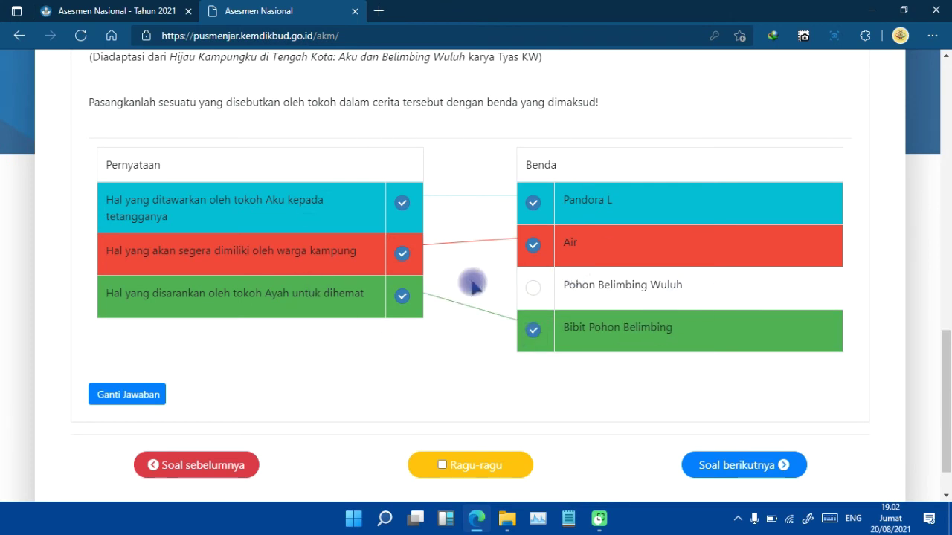
click(737, 464)
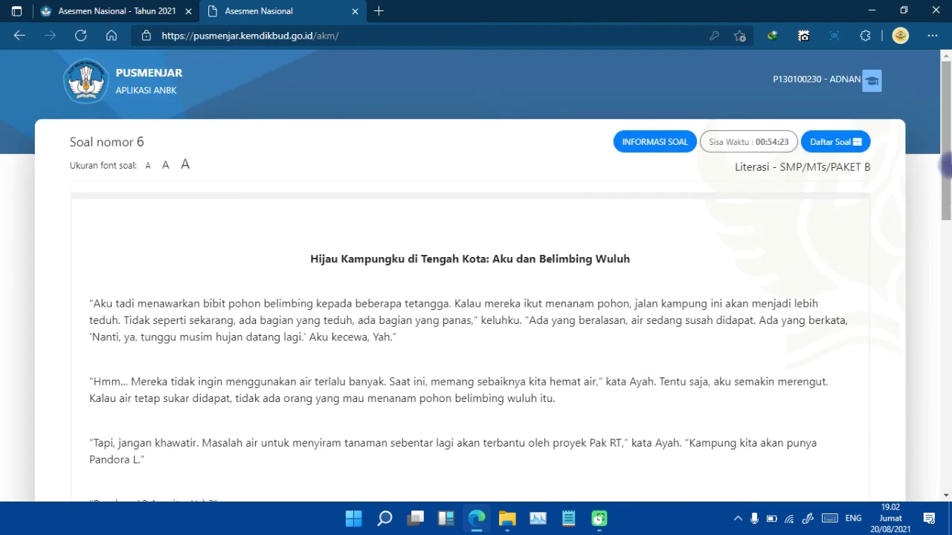
Leave question 6's Jawab box empty and advance to question 7.
drag(945, 165, 946, 438)
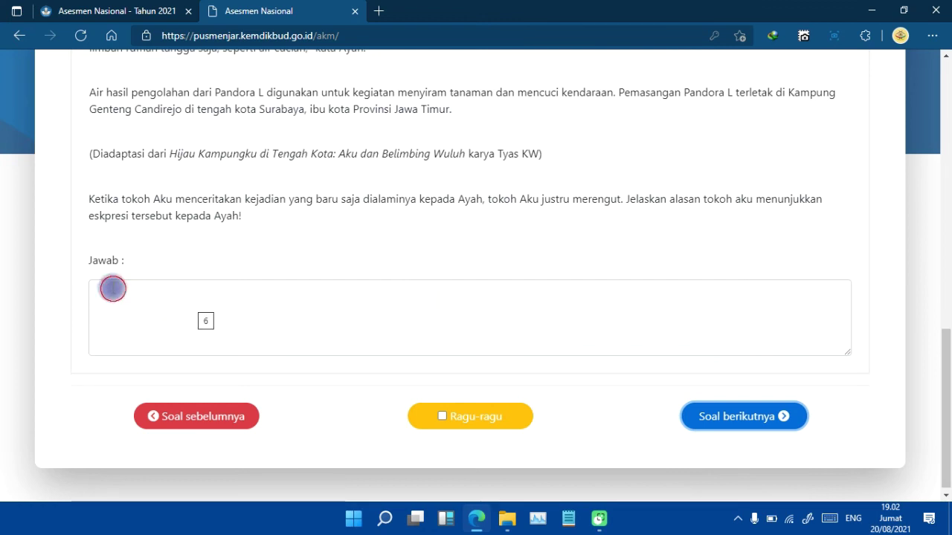
click(113, 289)
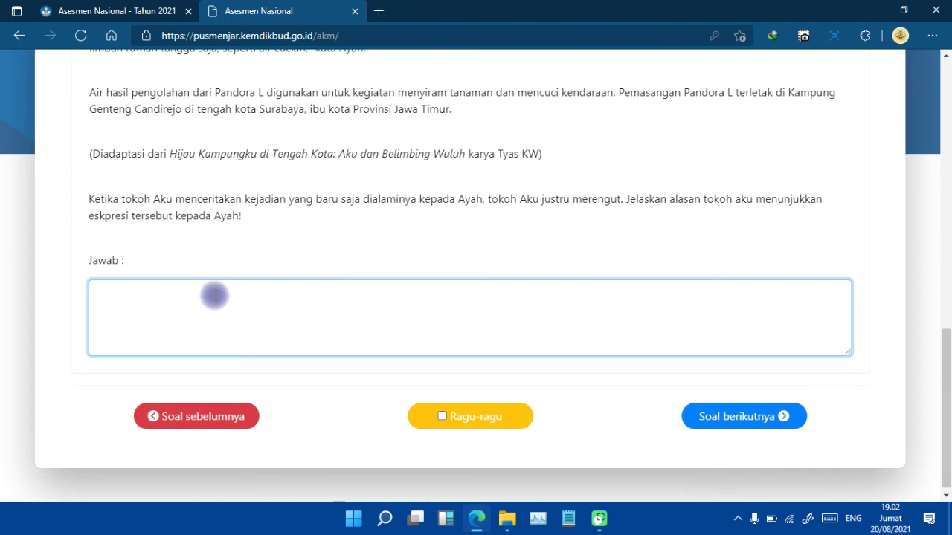
mouse_move(943, 382)
mouse_down()
mouse_move(944, 91)
mouse_move(946, 378)
mouse_up()
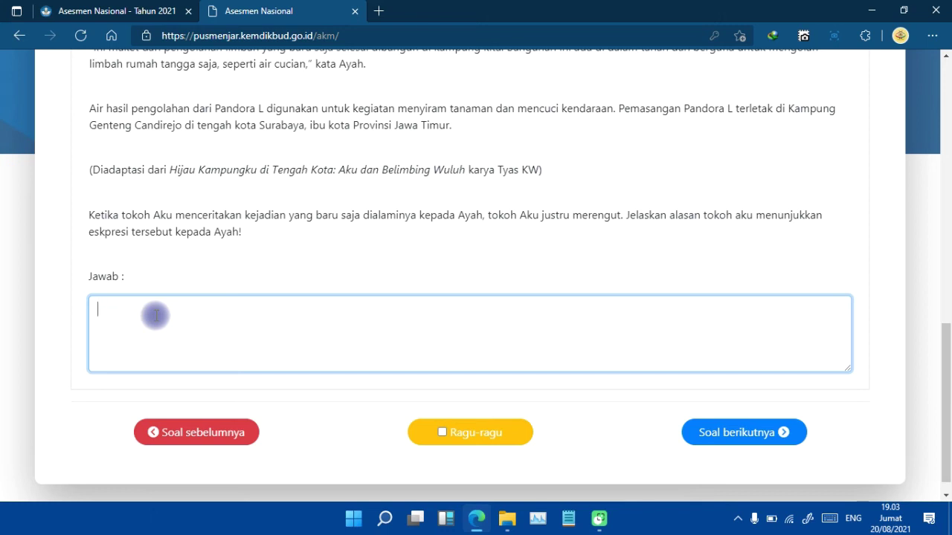
click(749, 437)
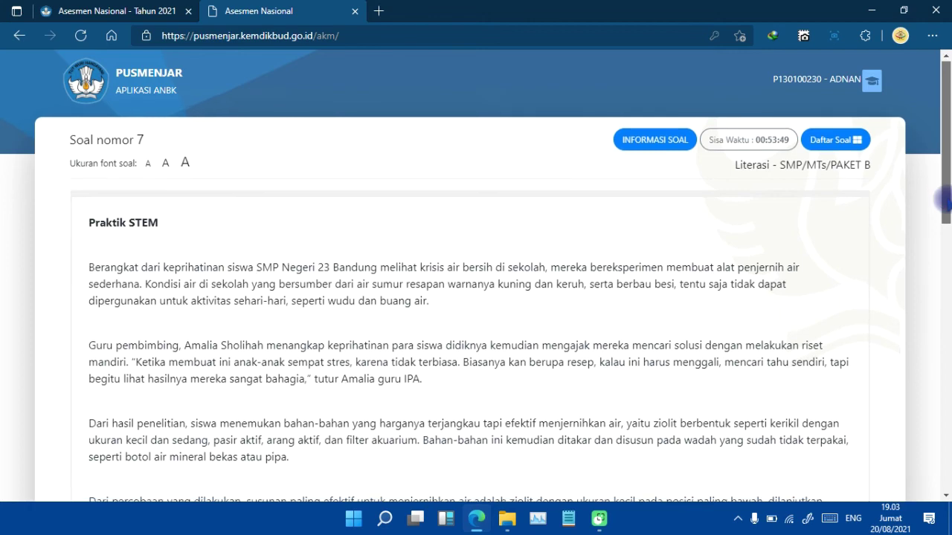
Answer question 7 with Kepala Sekolah.
drag(942, 199, 945, 469)
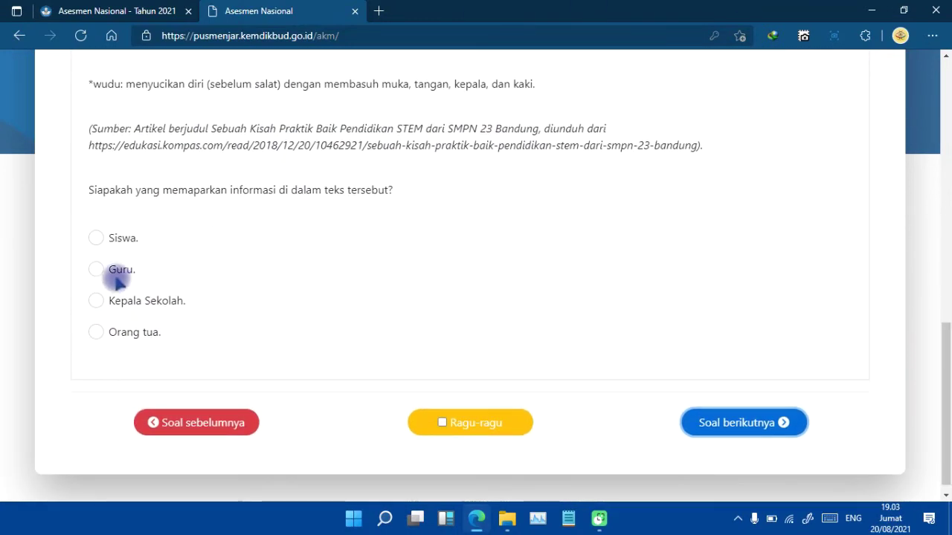
click(97, 239)
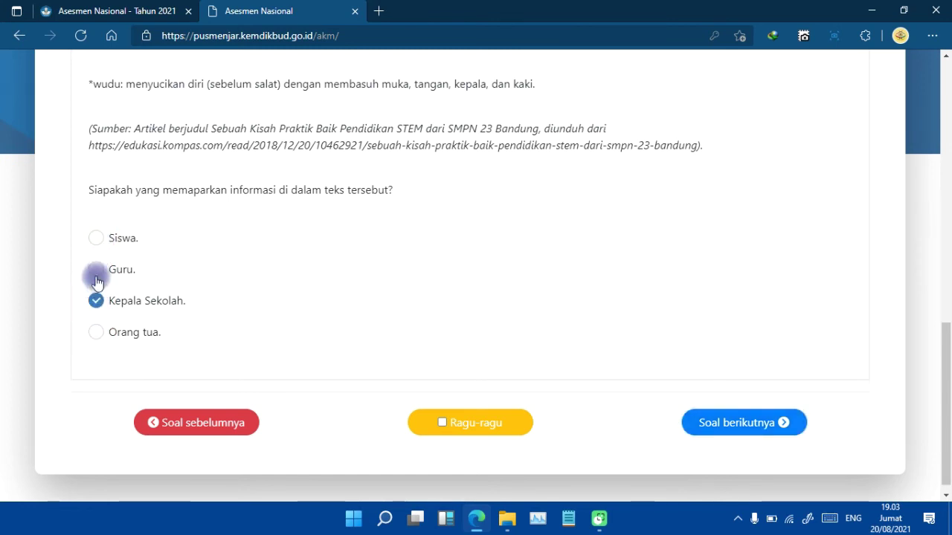
click(739, 424)
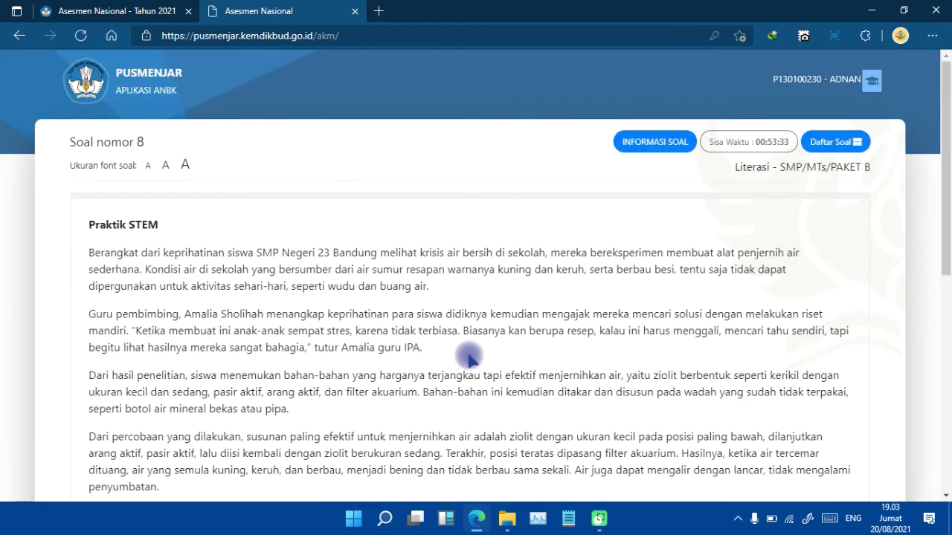
Leave question 8's short answer blank and go on to question 9.
drag(944, 182, 944, 446)
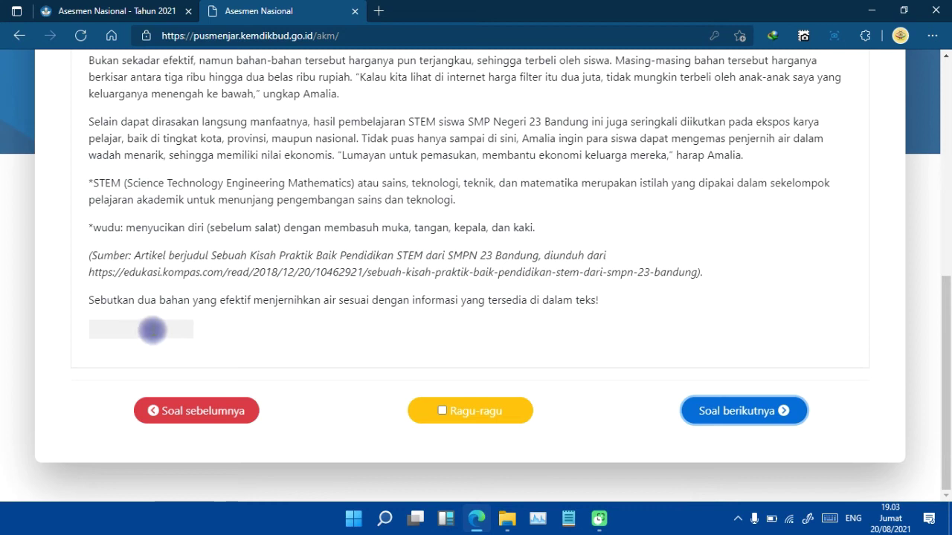
click(152, 329)
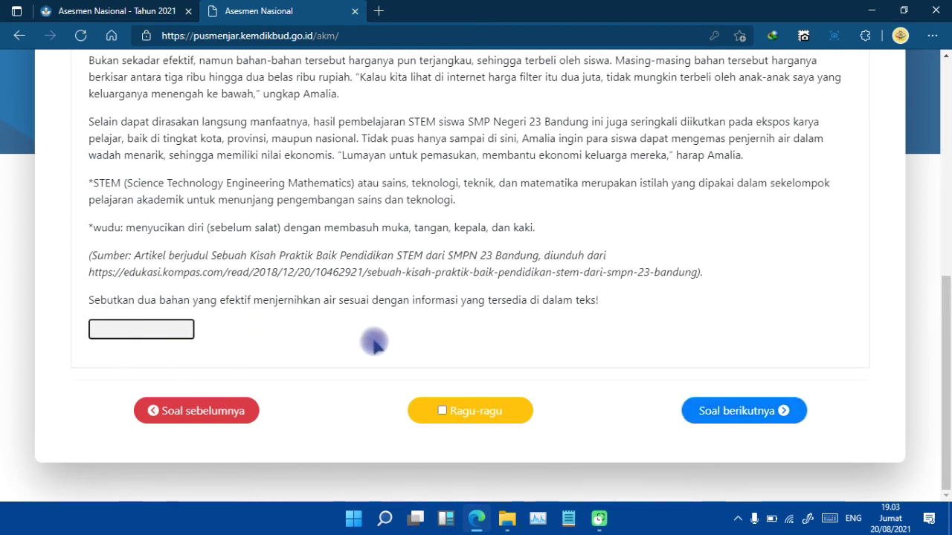
click(700, 412)
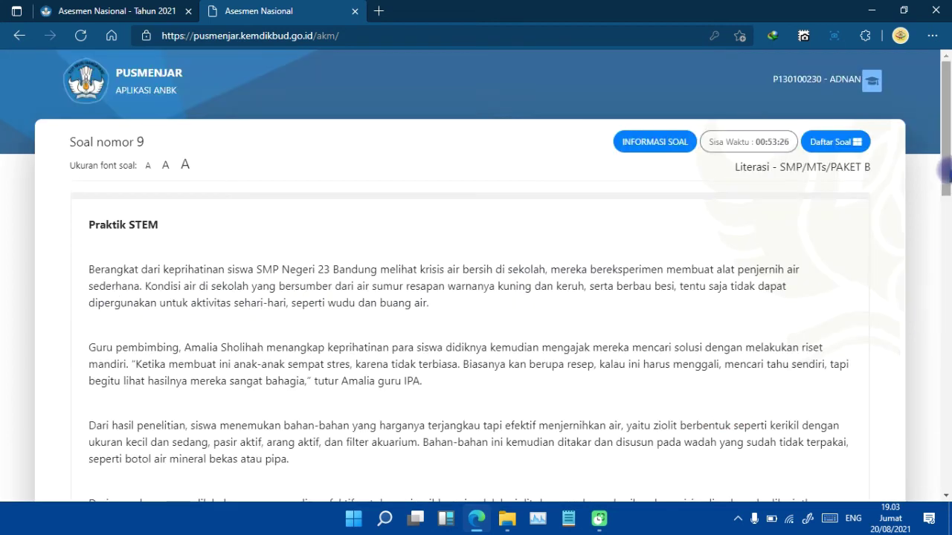
On question 9, pair Pertama with economic potential and Ketiga with designing an effective, affordable work.
drag(942, 256, 944, 403)
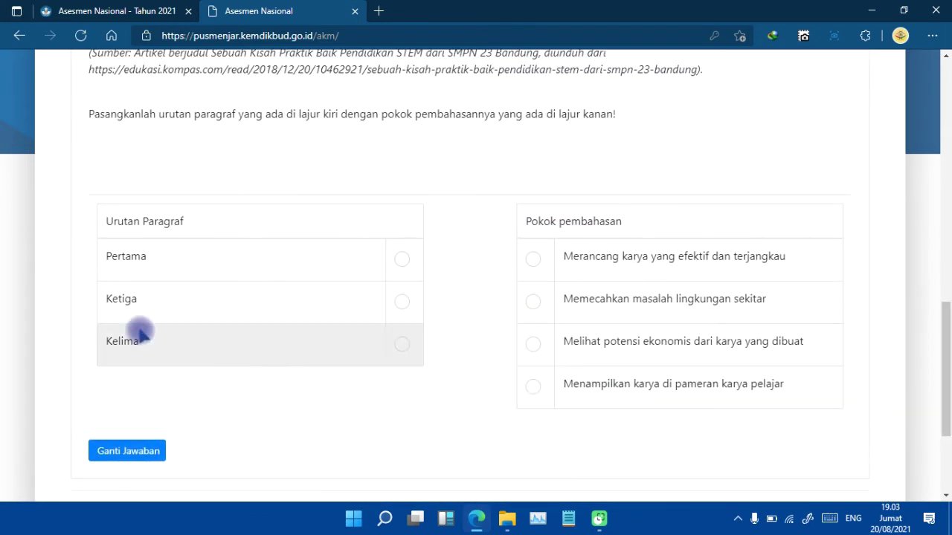
click(402, 262)
click(534, 345)
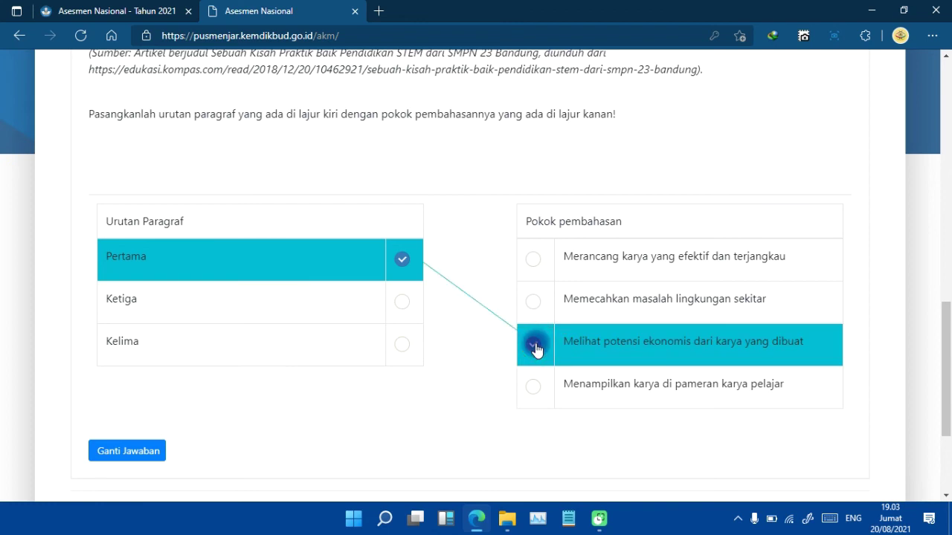
click(403, 302)
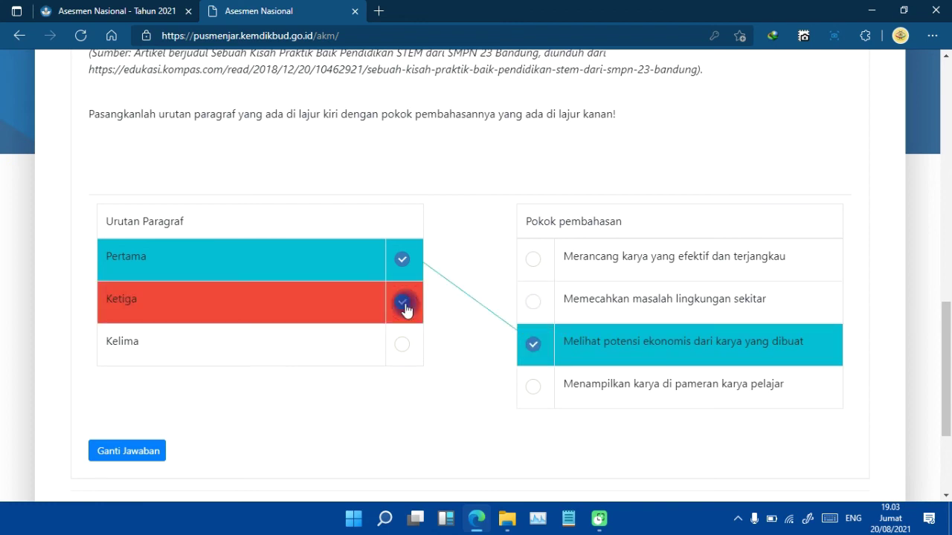
click(531, 262)
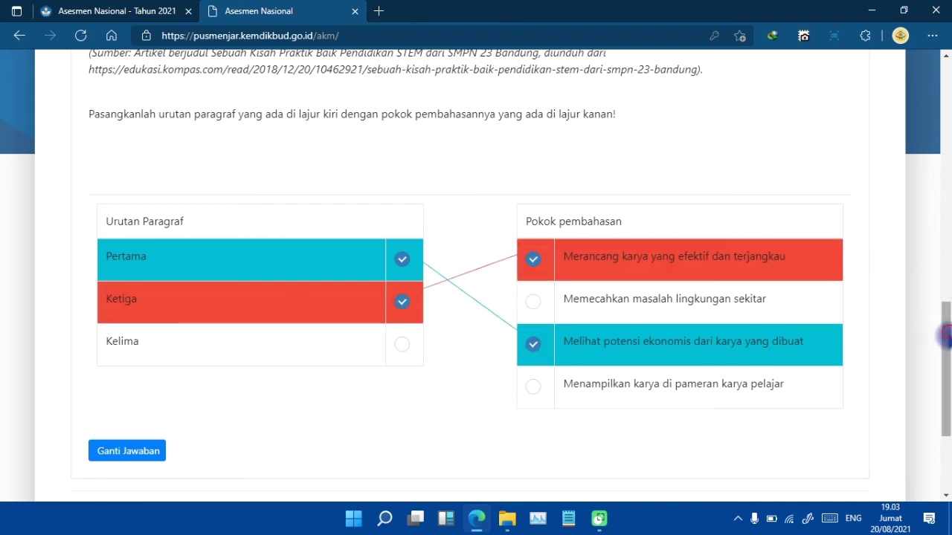
scroll(941, 319, down, 3)
click(734, 344)
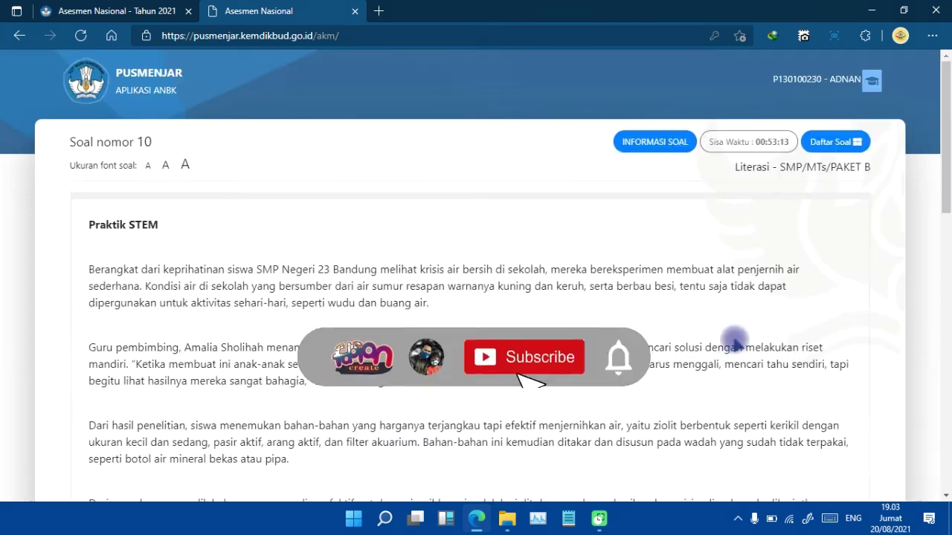
Answer question 10 with the clear school water and cleaner wudu water options, dropping the inventor's fame.
scroll(627, 329, down, 10)
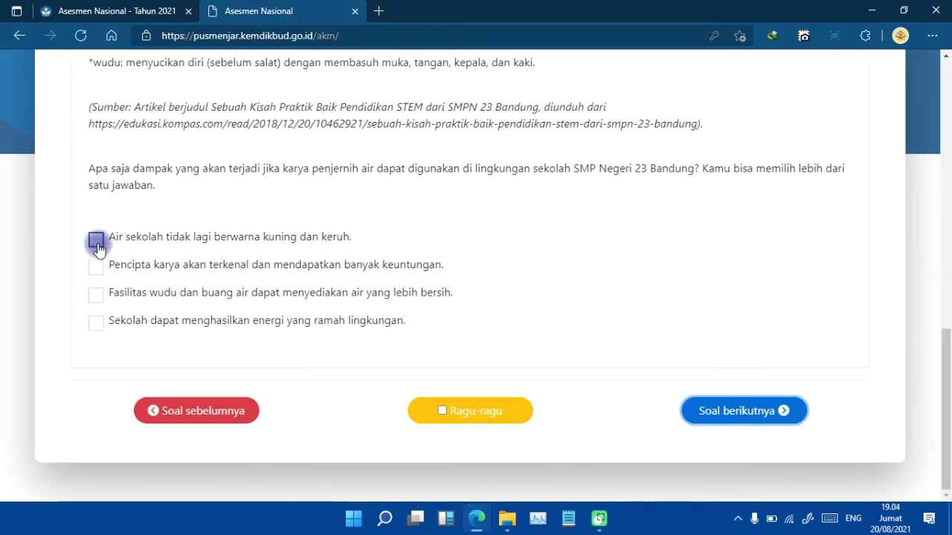
click(95, 241)
click(95, 268)
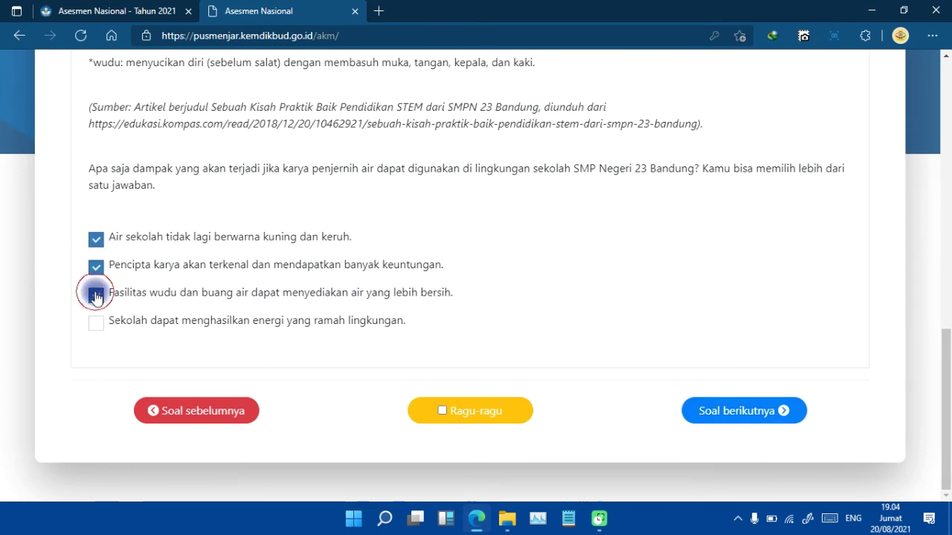
click(96, 322)
click(93, 269)
click(726, 420)
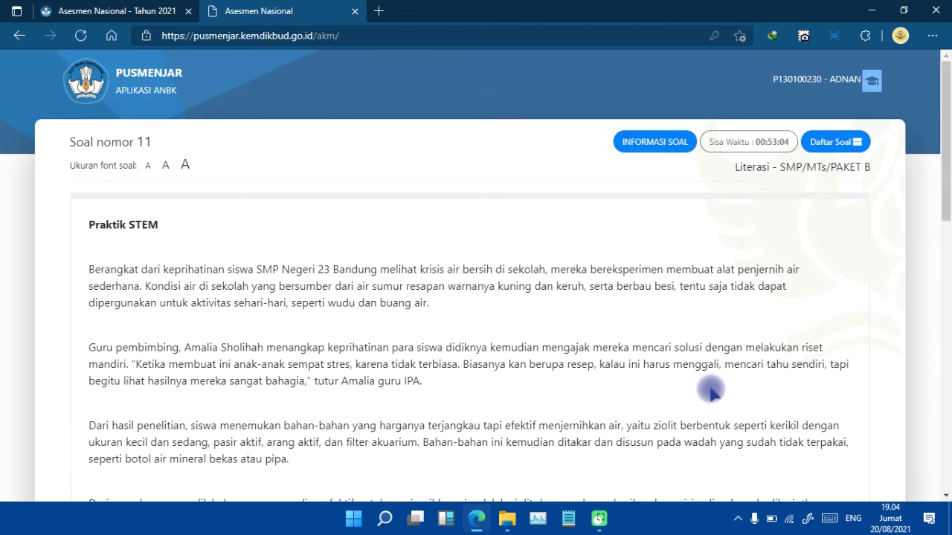
Answer question 11 with 'harga' and advance to question 12.
drag(947, 206, 943, 452)
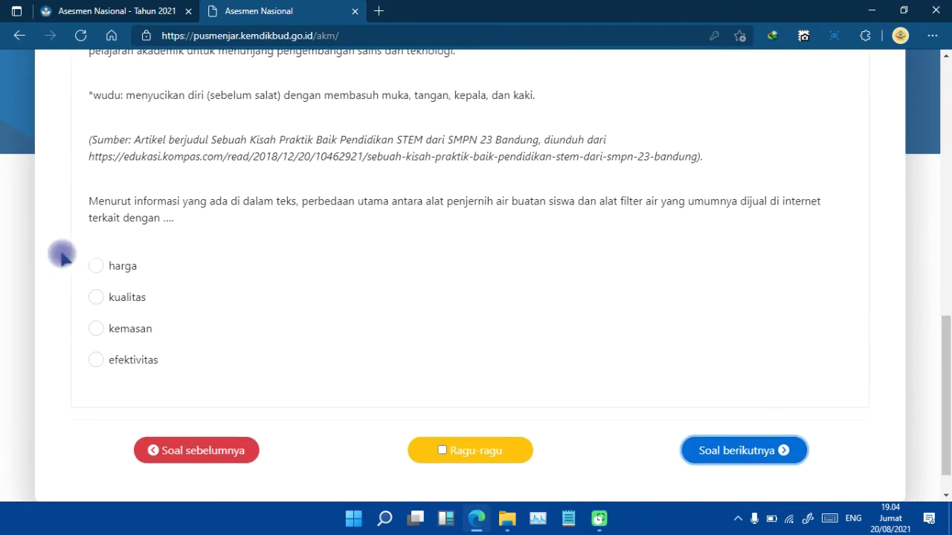
click(95, 269)
click(96, 298)
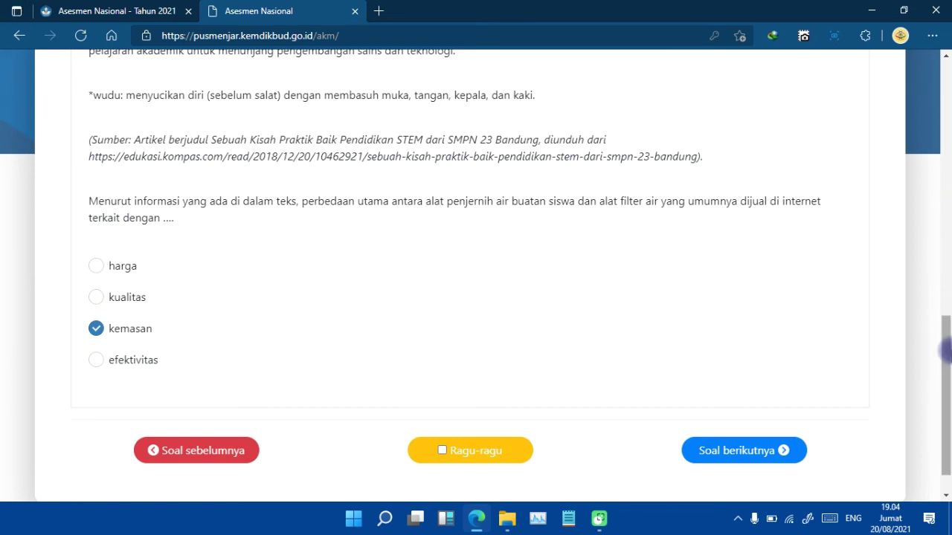
scroll(944, 349, down, 1)
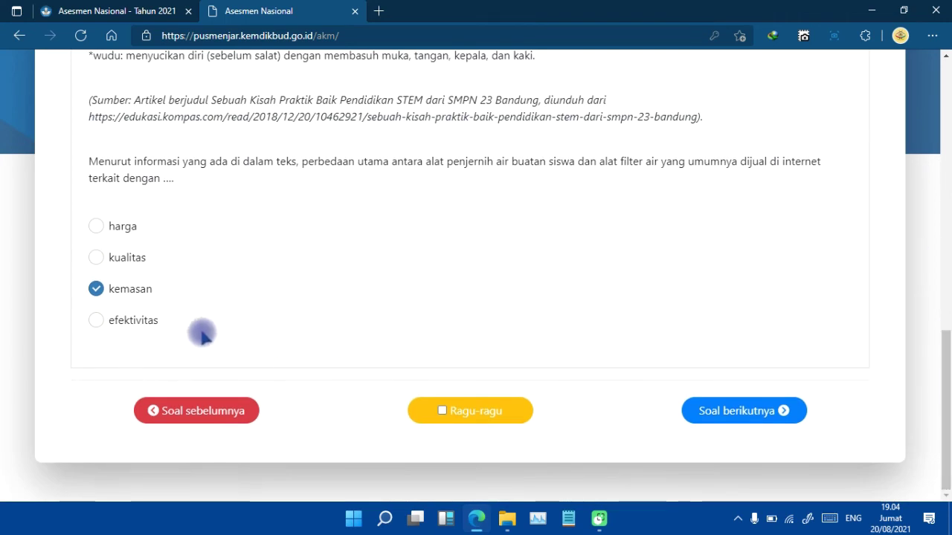
click(96, 258)
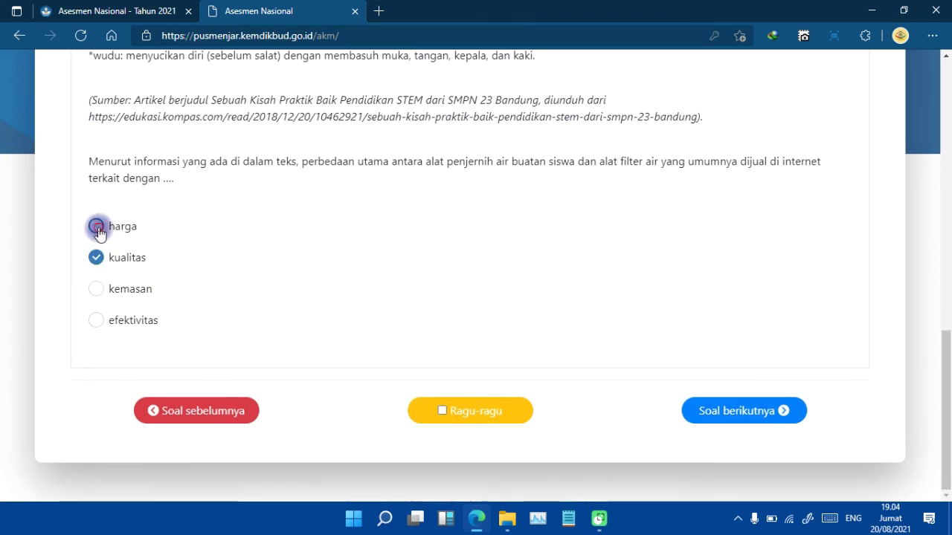
click(744, 413)
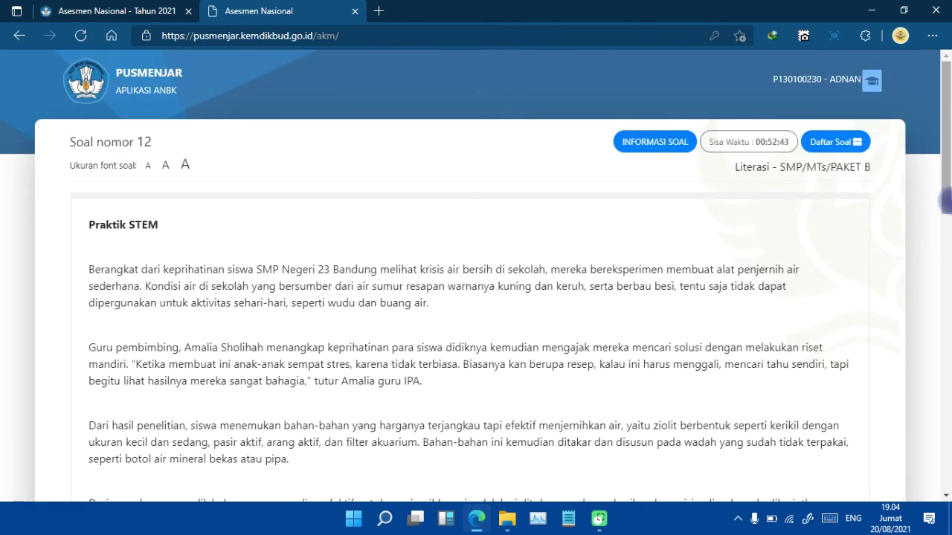
Classify question 12's statements as Fakta or Opini and advance to question 13.
drag(944, 199, 891, 499)
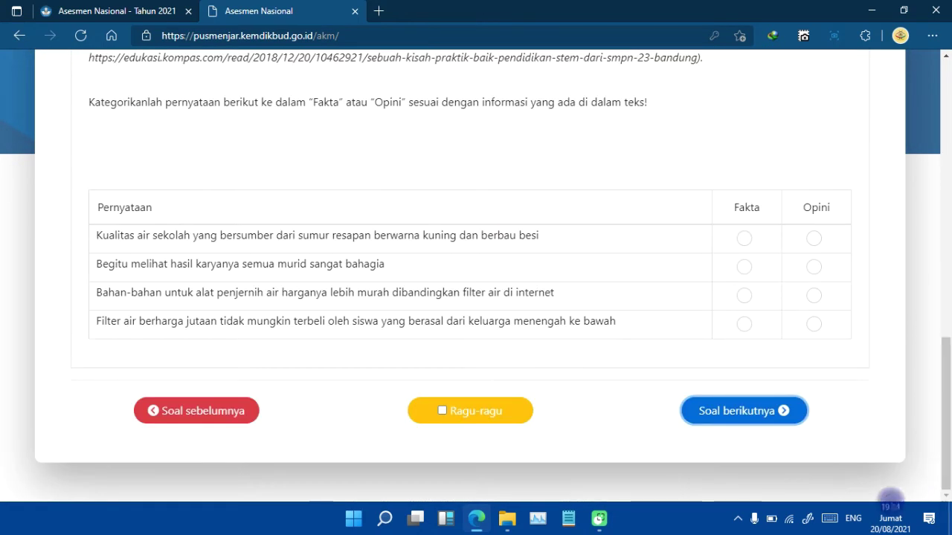
click(743, 238)
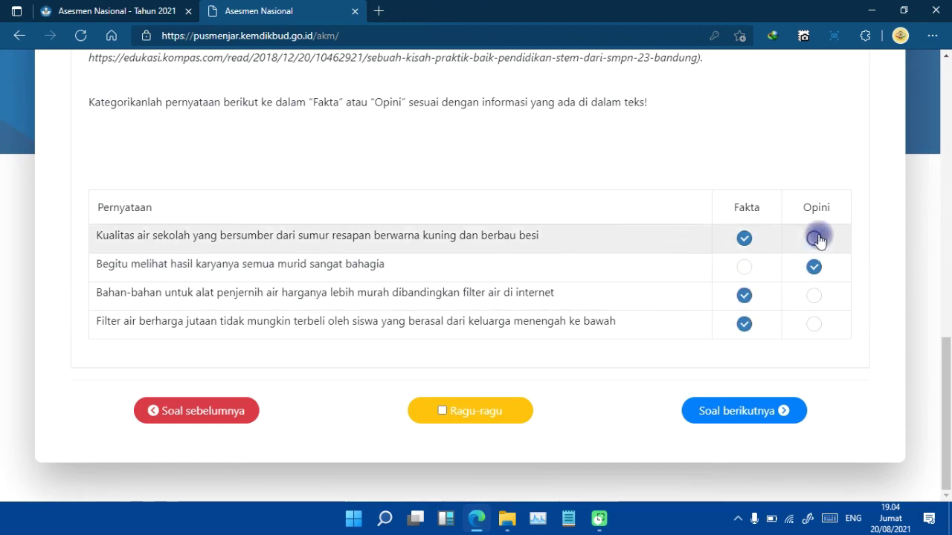
click(746, 413)
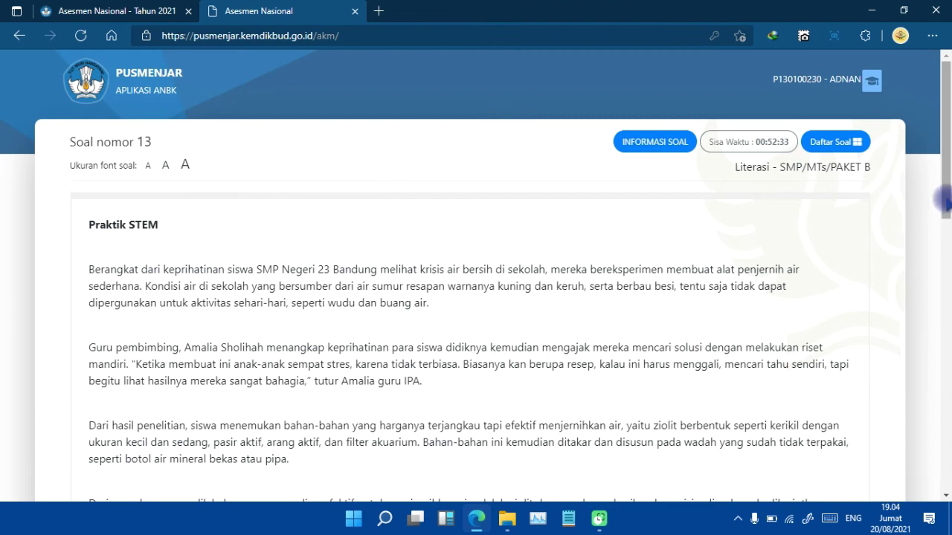
Tick the learning-activities reason on question 13 and advance to question 14.
scroll(920, 364, down, 10)
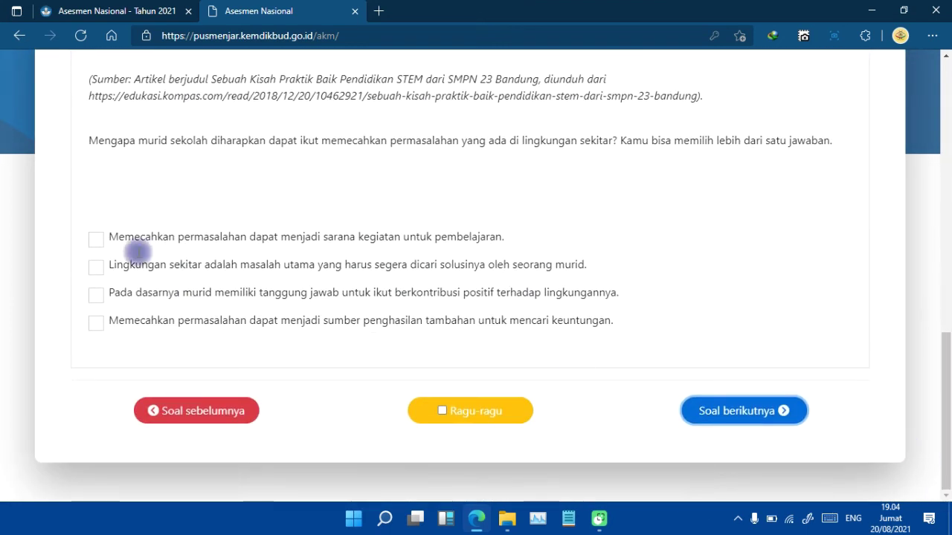
click(96, 239)
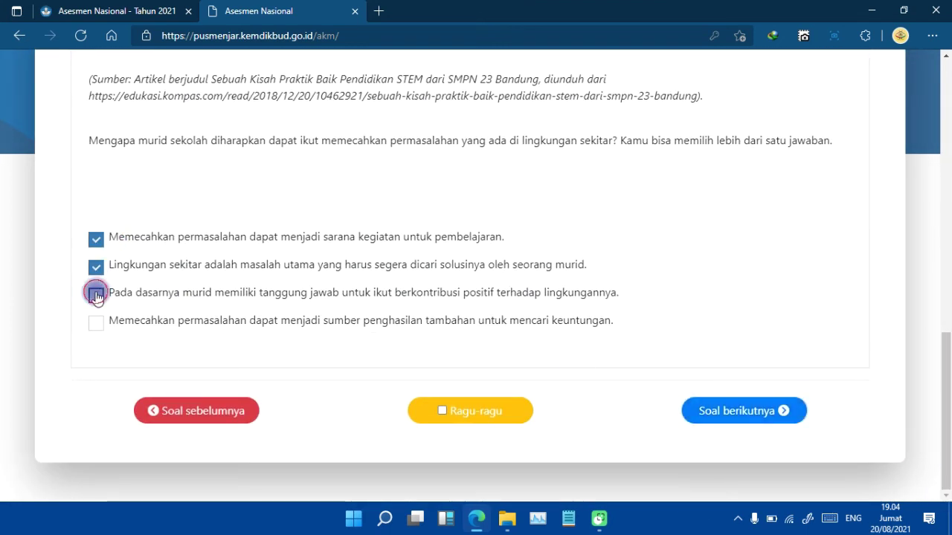
click(710, 411)
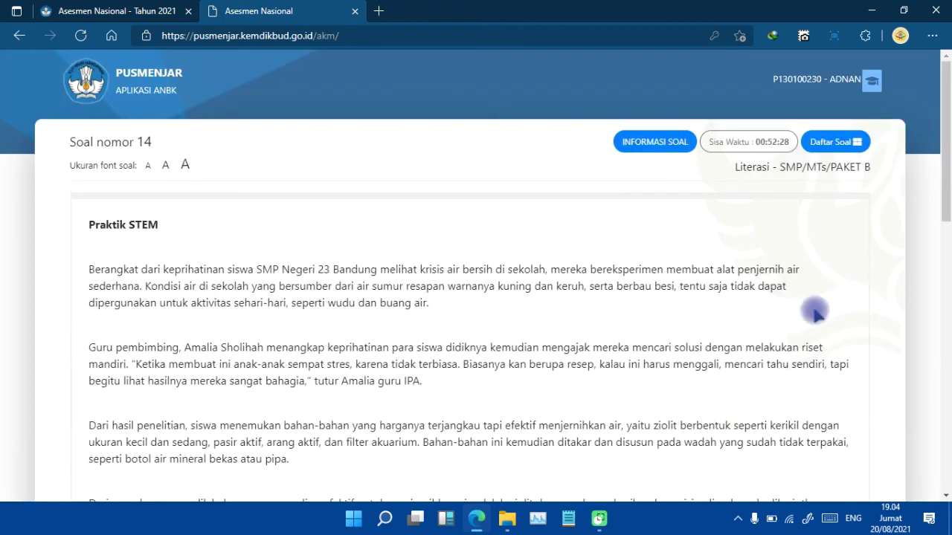
Leave question 14's written Jawab box empty and advance to question 15.
drag(946, 194, 946, 474)
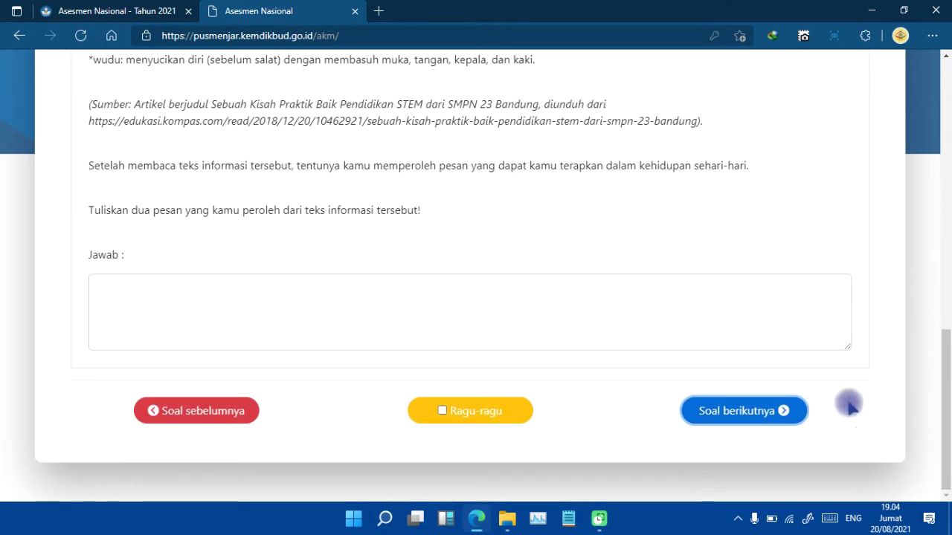
click(164, 291)
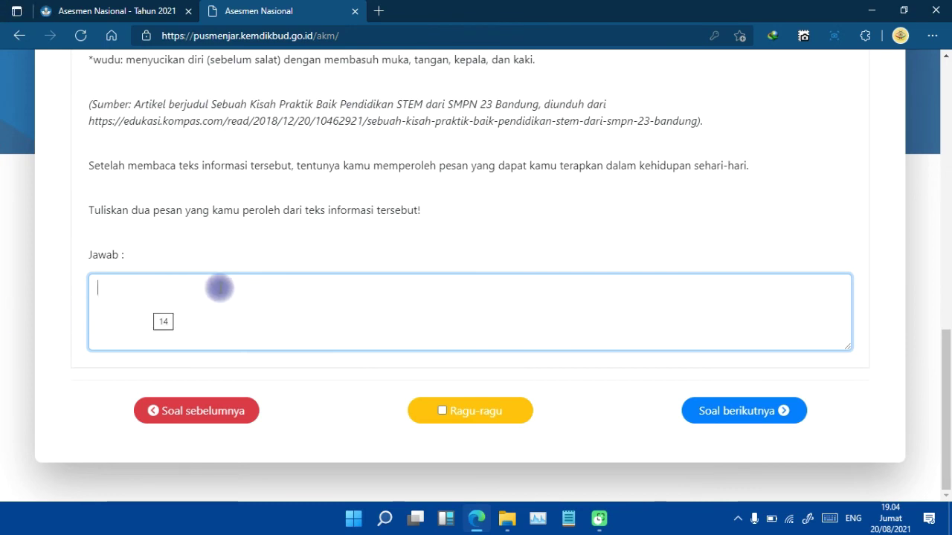
click(753, 415)
drag(946, 256, 946, 484)
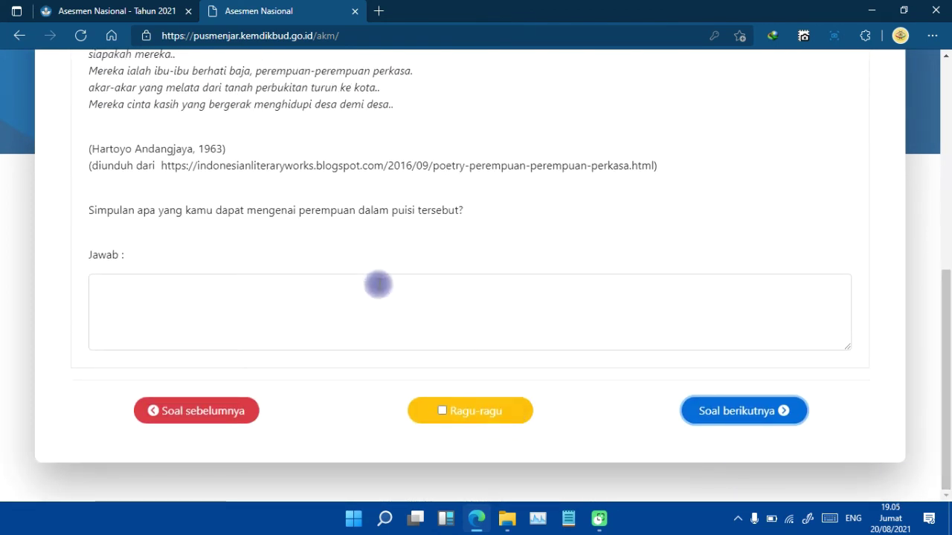
Skip questions 15 and 16 unanswered to reach question 17.
click(379, 285)
click(738, 412)
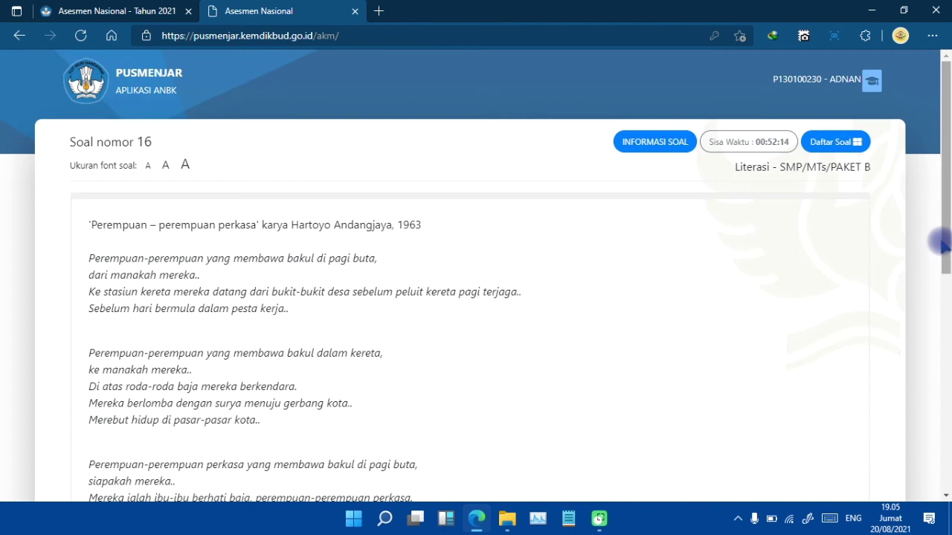
click(944, 467)
scroll(944, 466, down, 2)
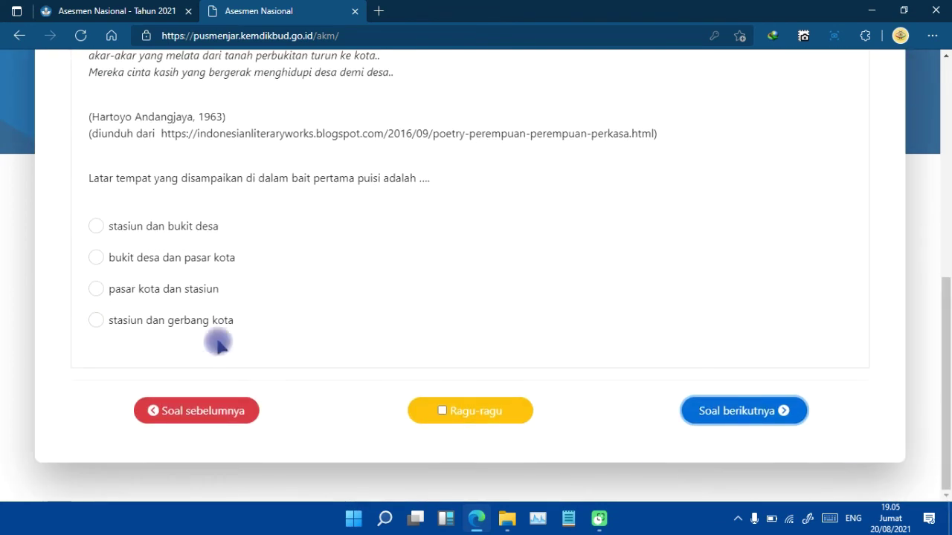
click(744, 414)
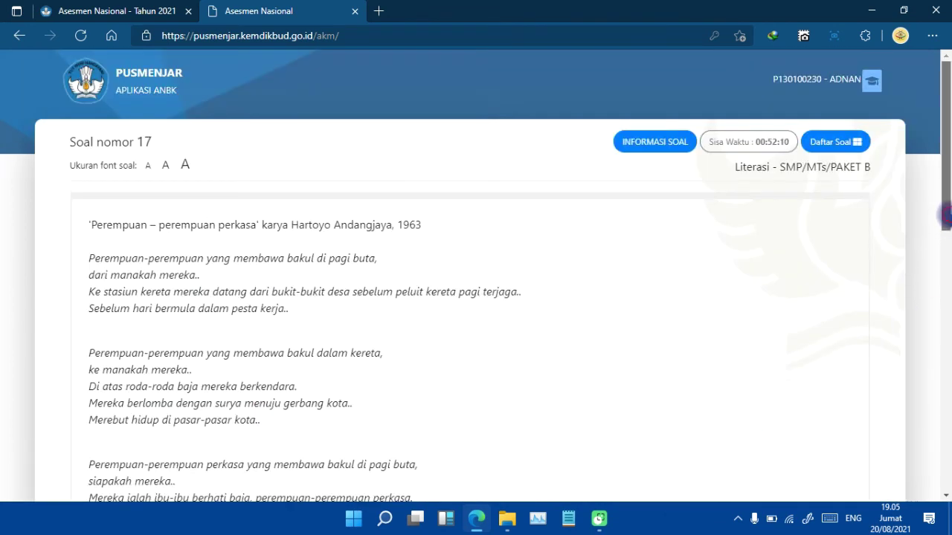
click(944, 467)
Match stanza Pertama to 'akan pergi' and Kedua to 'berasal', then go to question 18.
scroll(437, 280, up, 2)
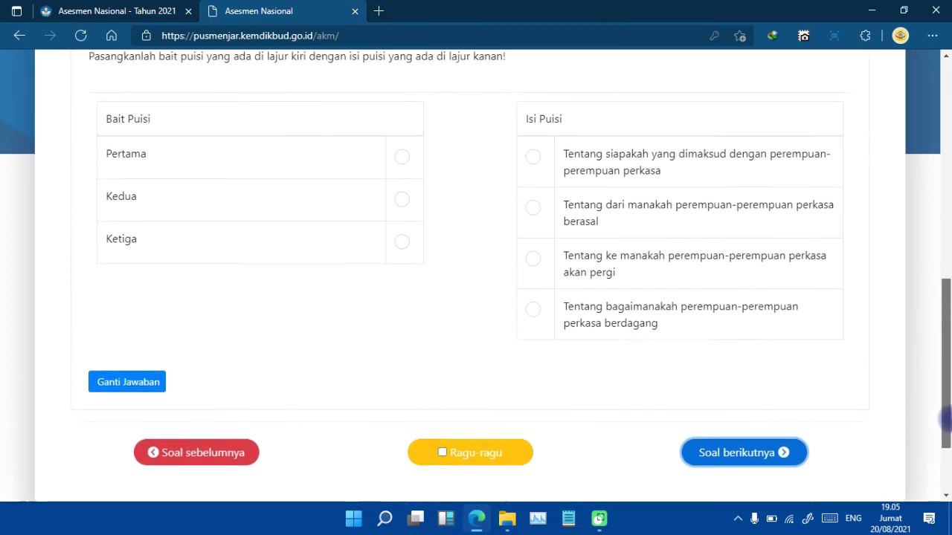
click(401, 208)
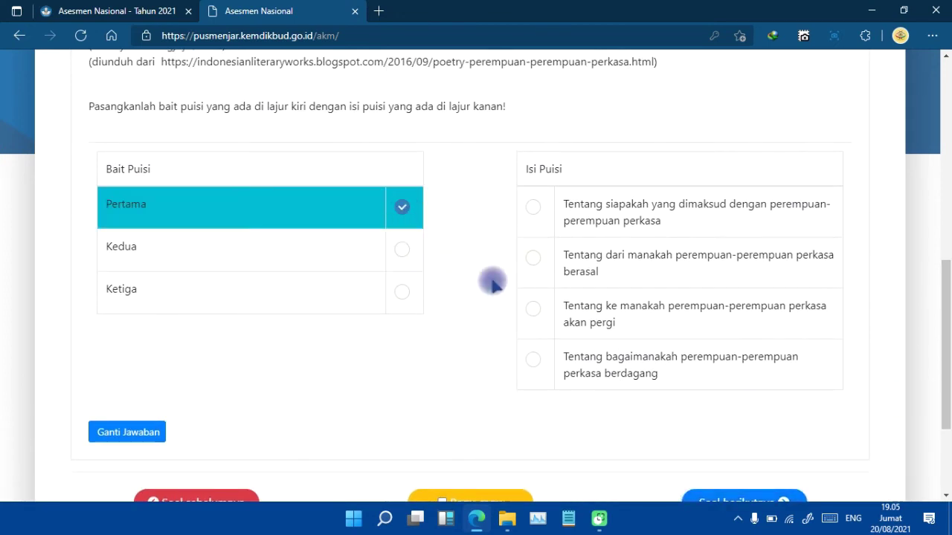
click(534, 310)
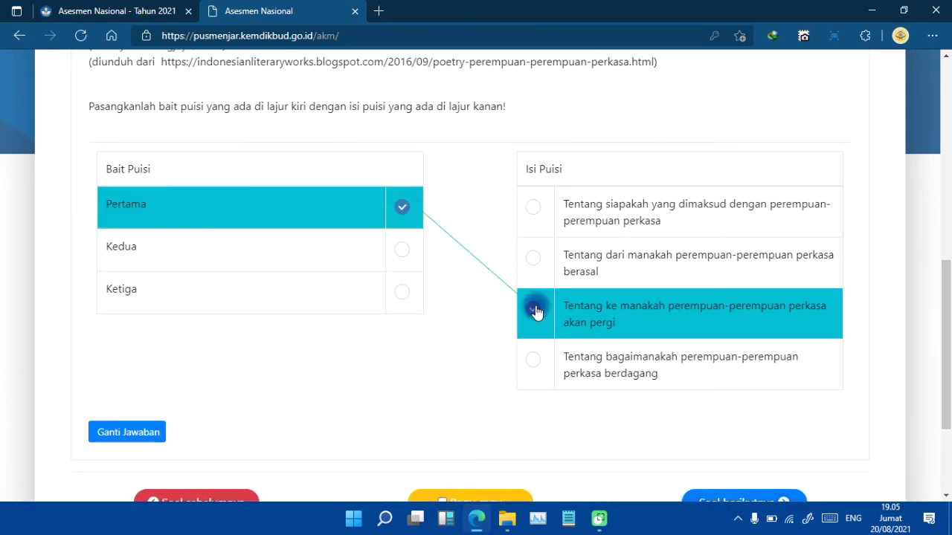
click(402, 251)
click(528, 259)
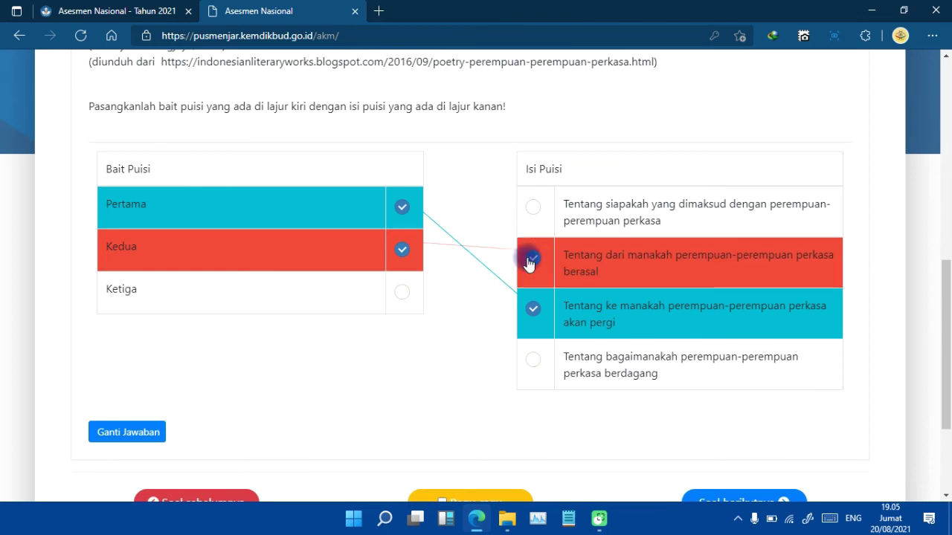
drag(945, 318, 944, 366)
click(763, 379)
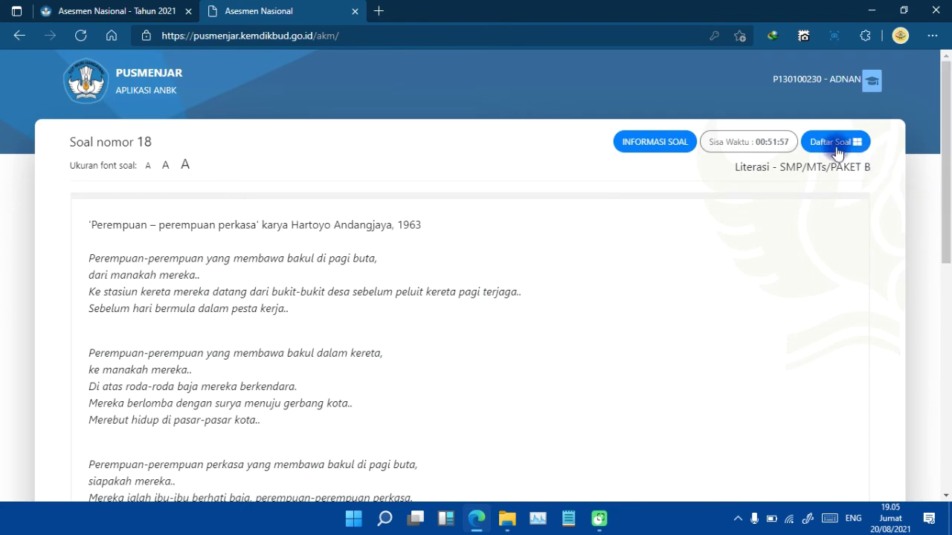
Jump back to question 1 through the Daftar Soal question overview.
click(833, 150)
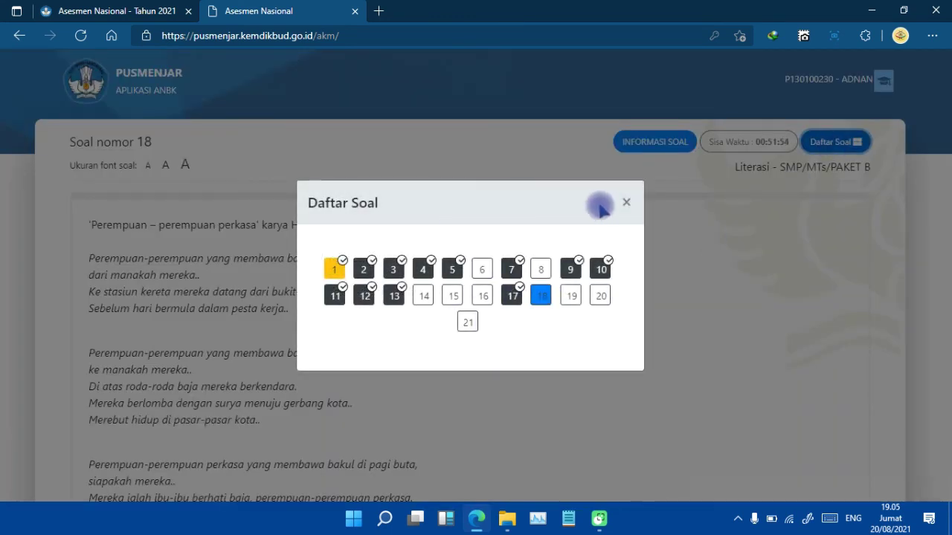
click(626, 207)
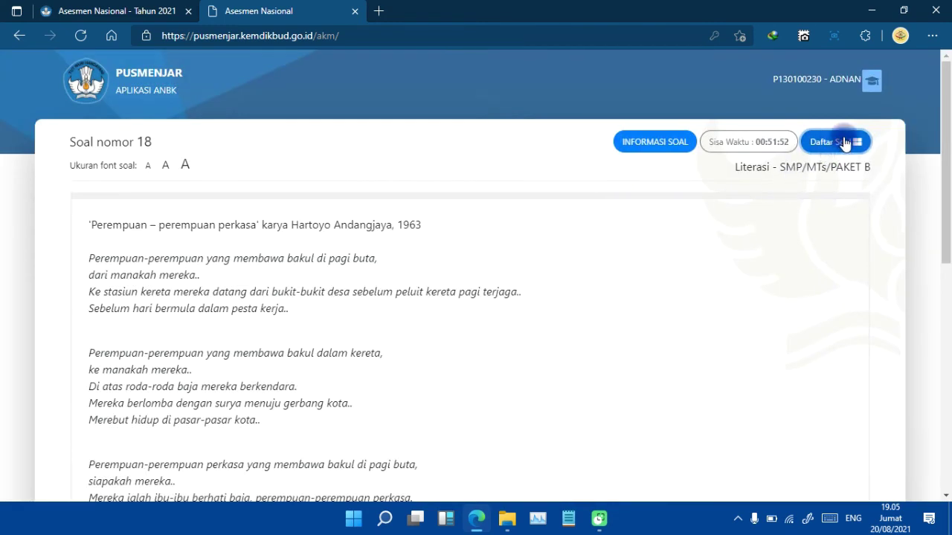
click(845, 143)
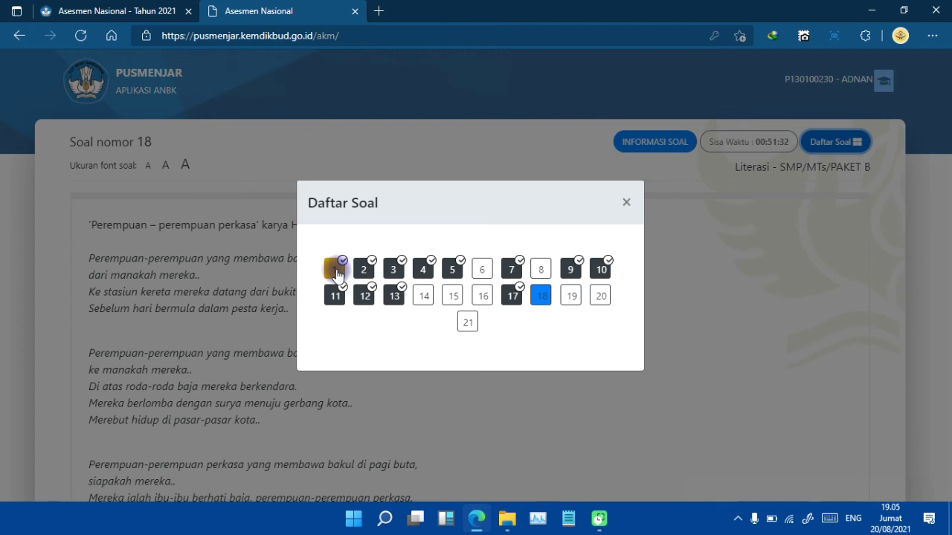
click(335, 272)
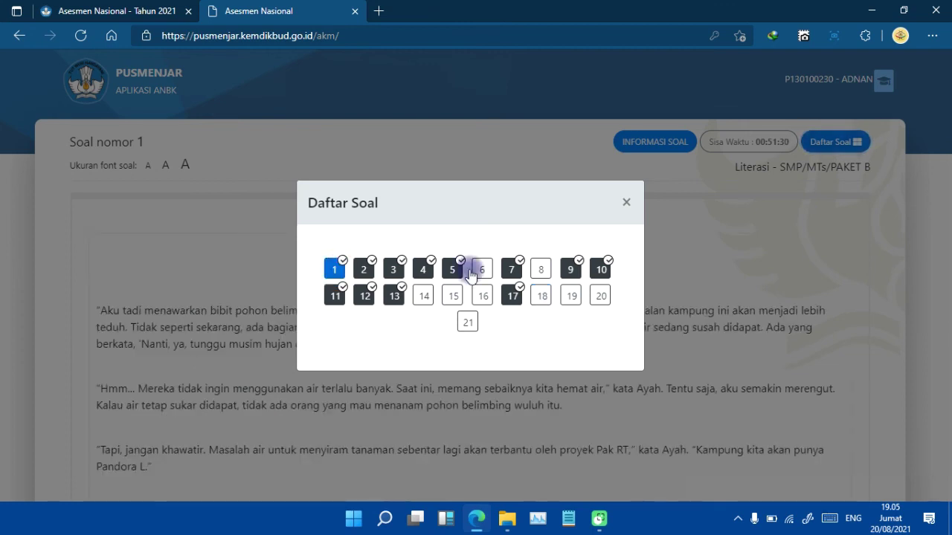
click(626, 203)
Answer question 1 with its first option and advance.
scroll(939, 297, down, 6)
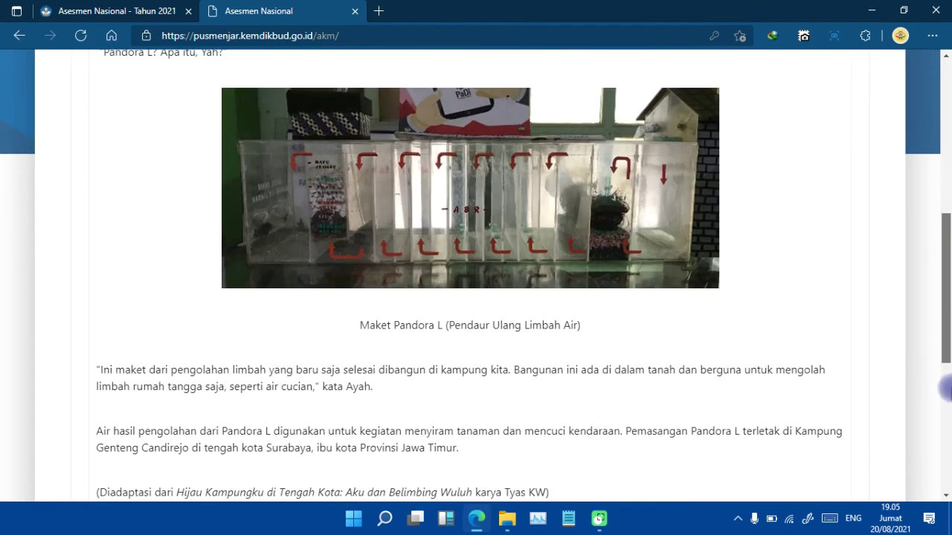
scroll(944, 387, down, 5)
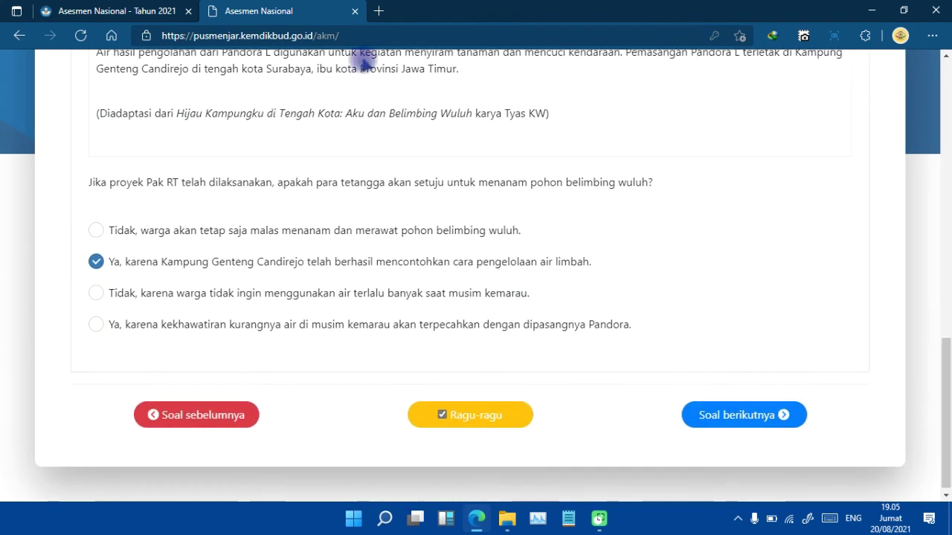
click(95, 230)
click(727, 410)
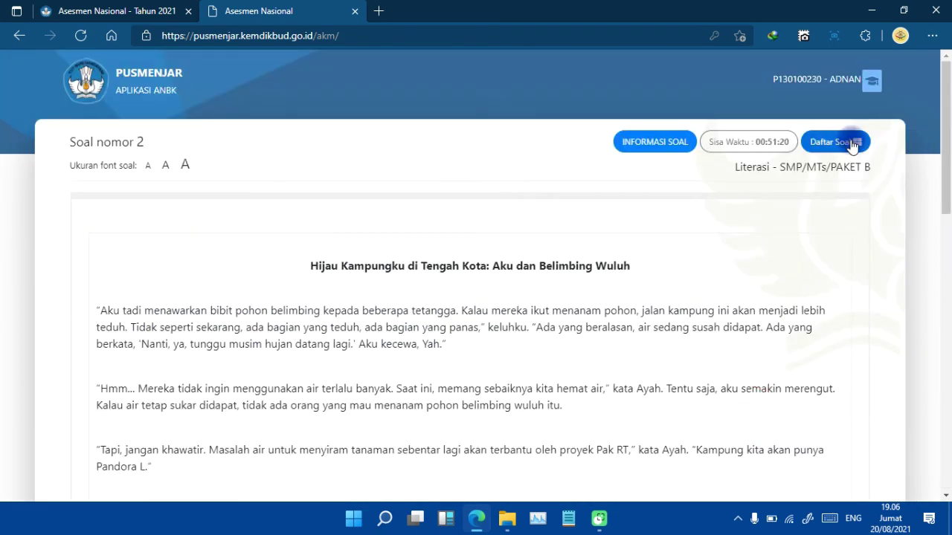
Jump to the final question, number 21, via Daftar Soal.
click(852, 145)
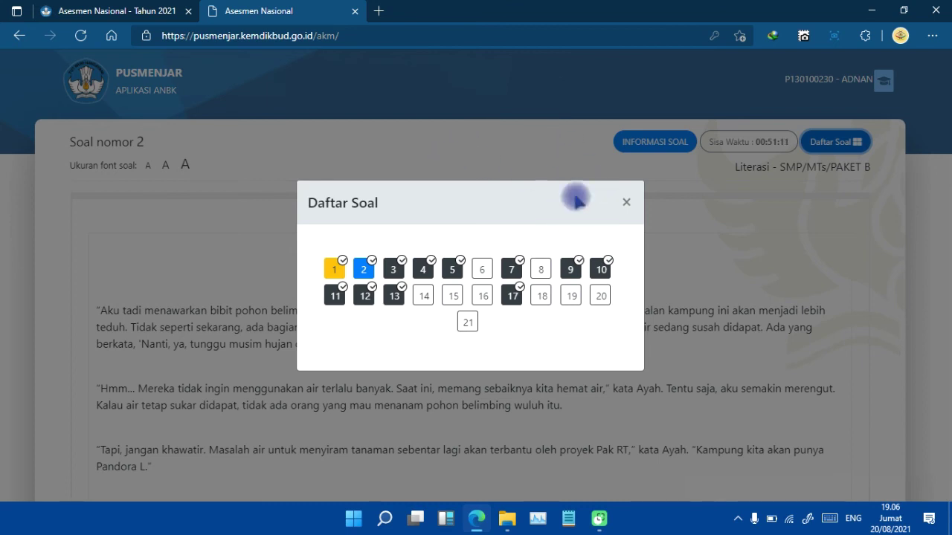
click(467, 323)
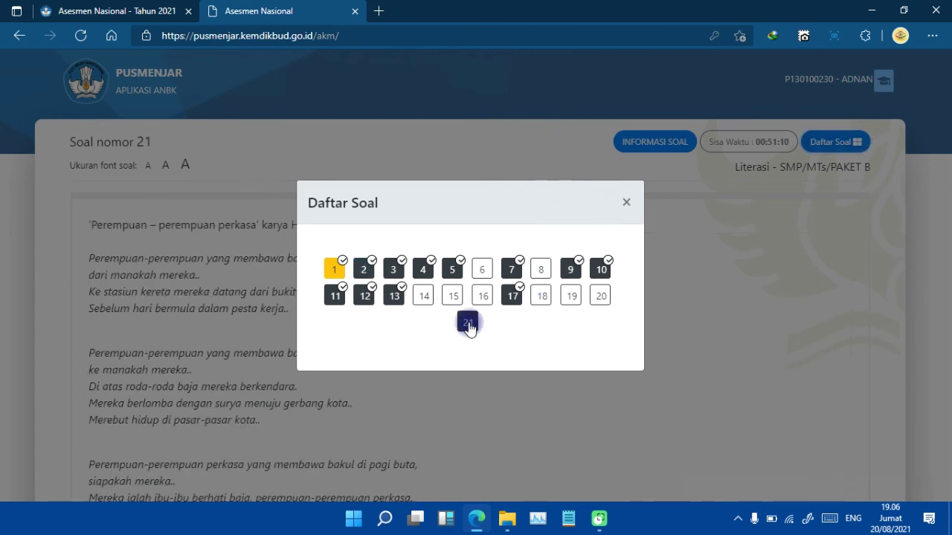
click(626, 202)
drag(937, 187, 944, 444)
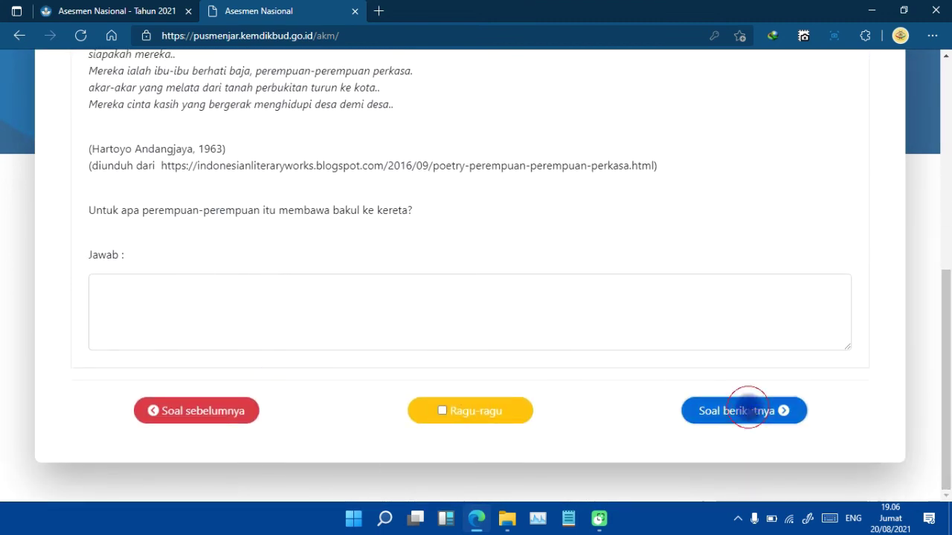
Move past question 21 and confirm SELESAI TES to end the test.
click(748, 411)
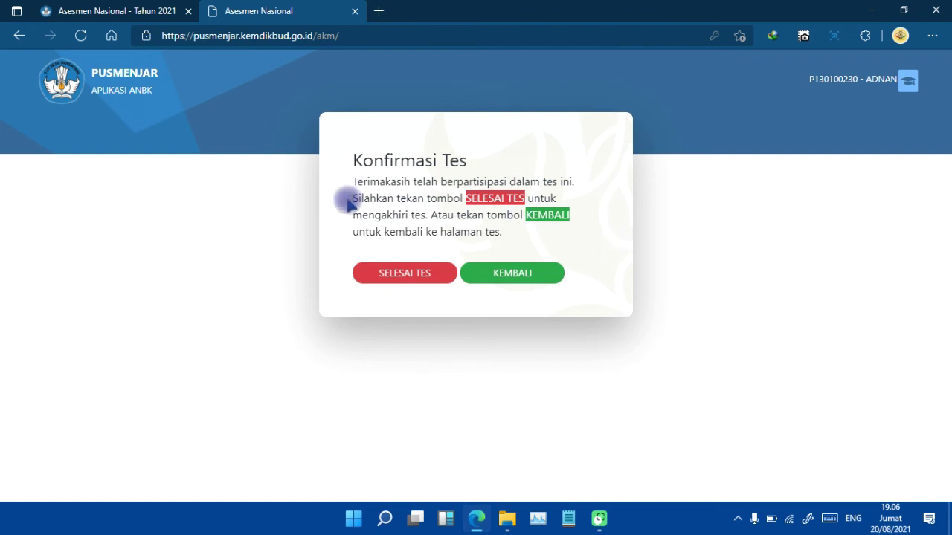
click(411, 275)
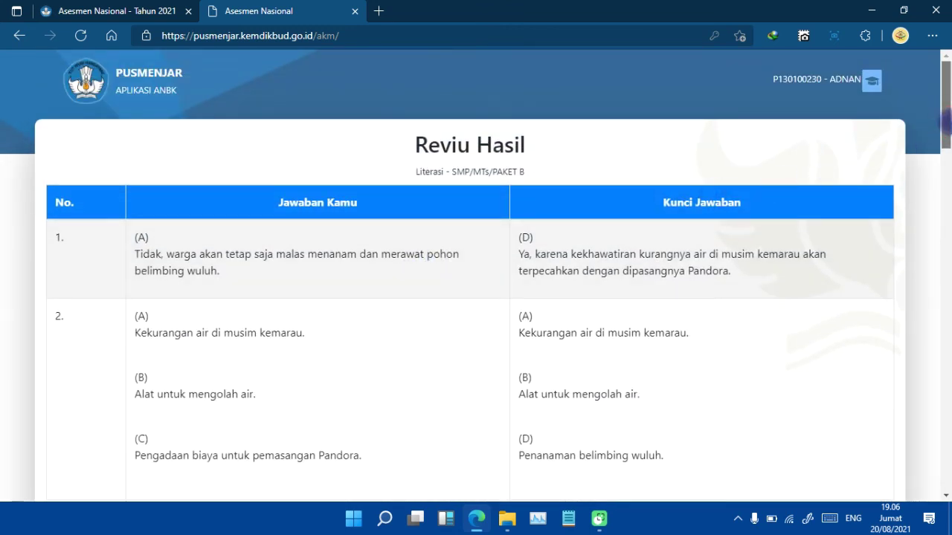
Scroll the Reviu Hasil table from question 1 down through question 21.
scroll(944, 119, down, 1)
scroll(945, 119, up, 1)
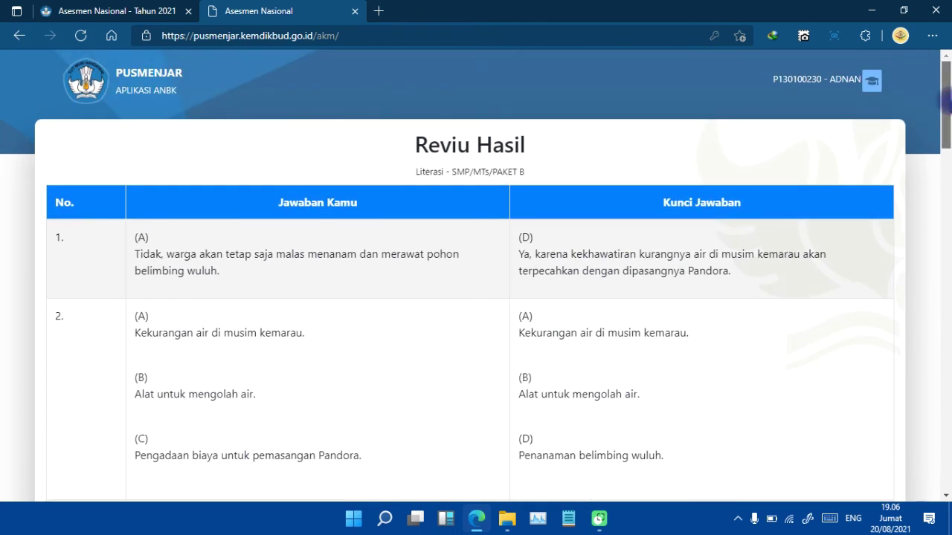
drag(946, 103, 945, 71)
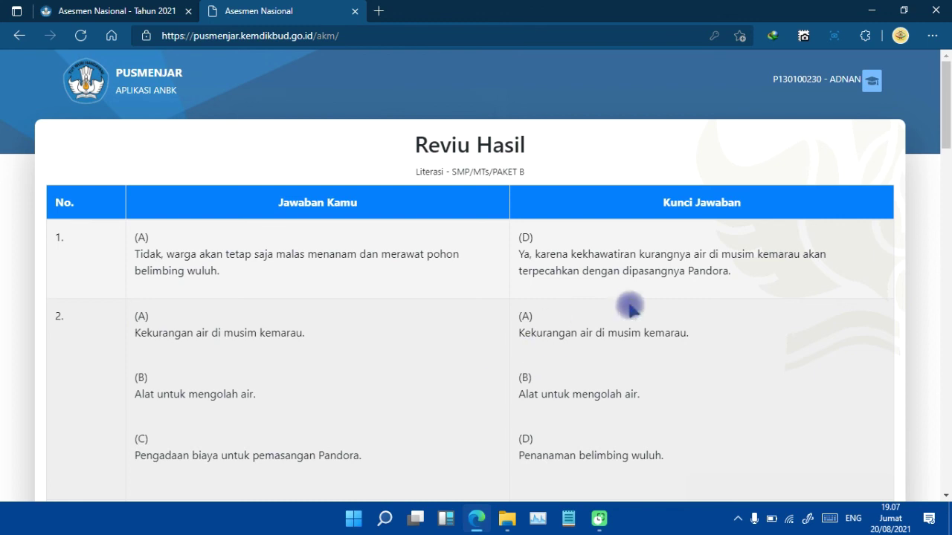
scroll(944, 165, down, 2)
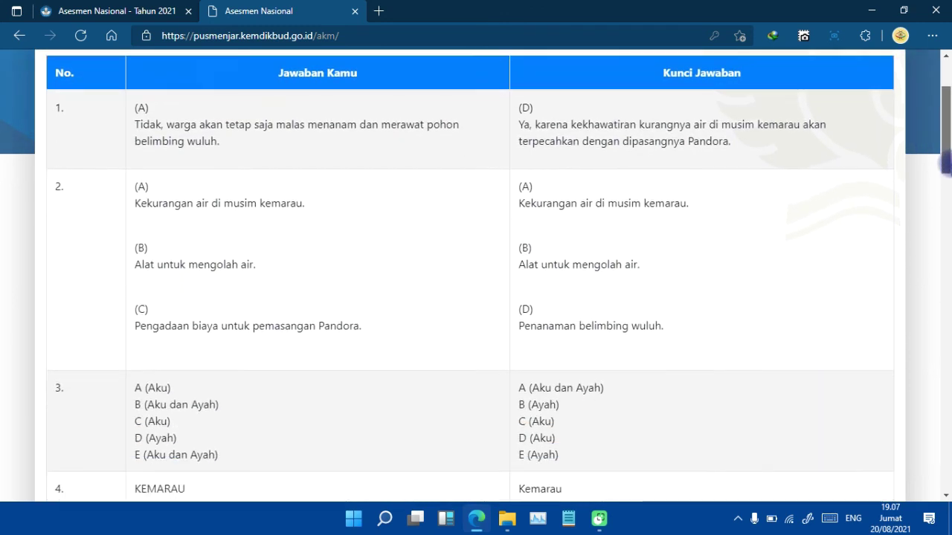
scroll(944, 165, down, 3)
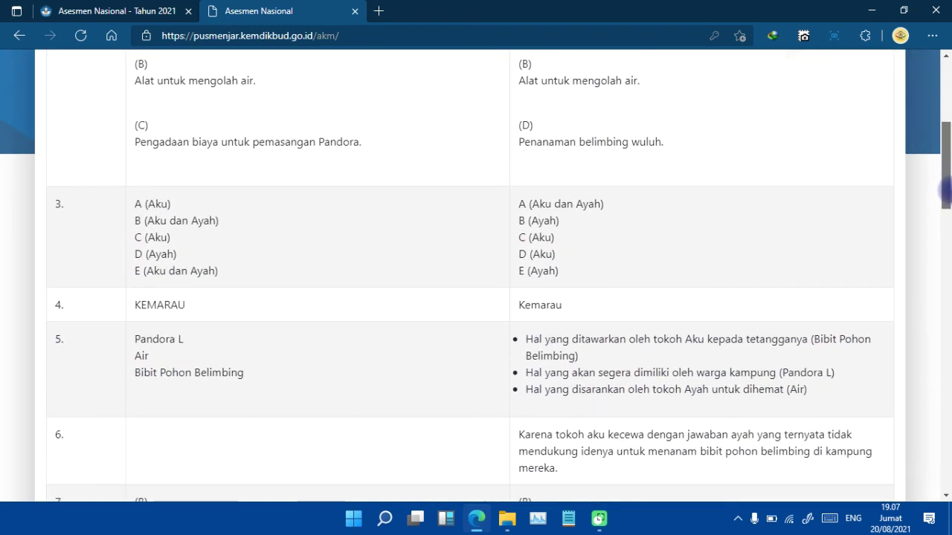
drag(944, 192, 944, 290)
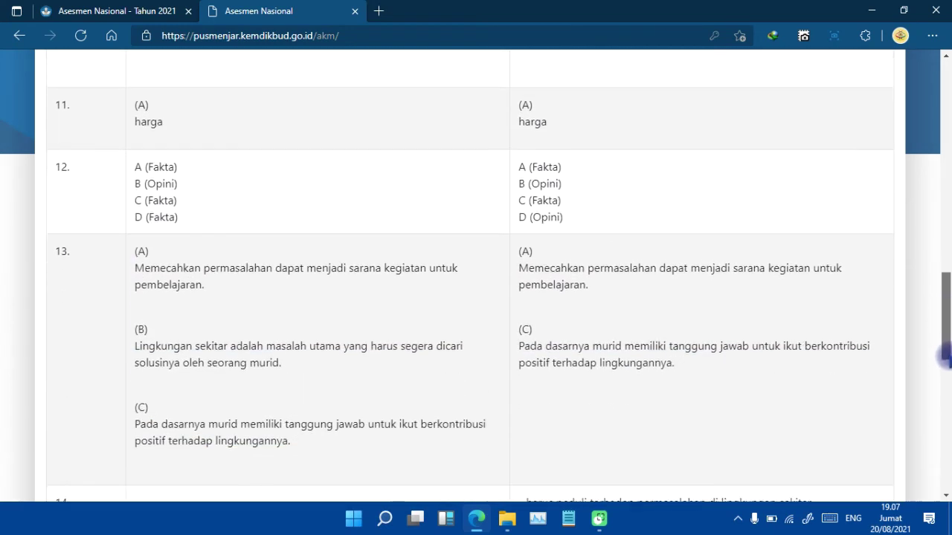
drag(943, 356, 943, 381)
drag(944, 415, 944, 476)
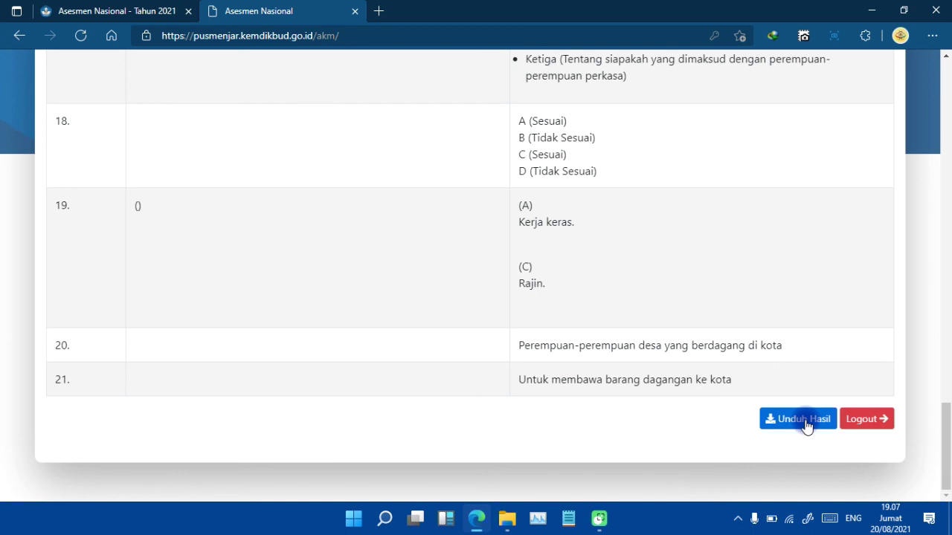
Download Hasil_Uji_Coba_AKM_20210820070752.pdf through Internet Download Manager and open it.
click(805, 420)
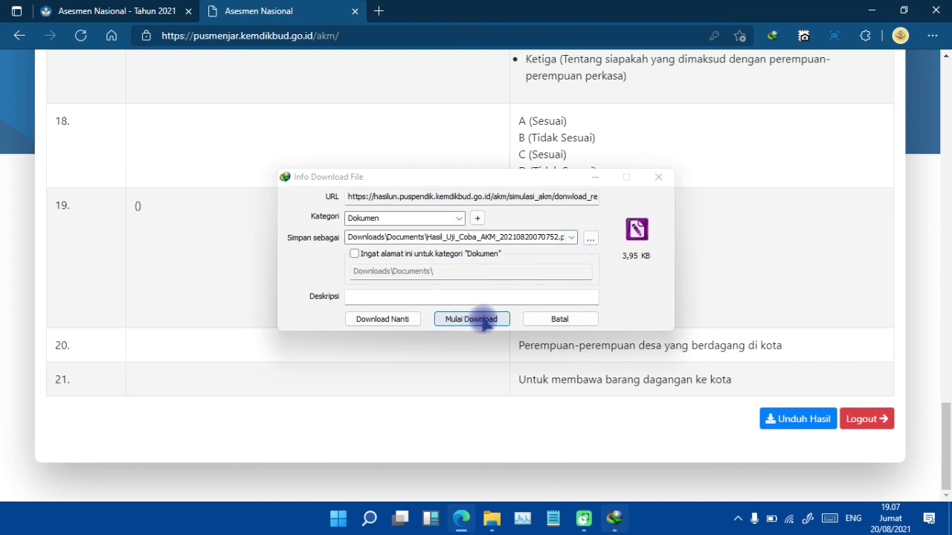
click(482, 319)
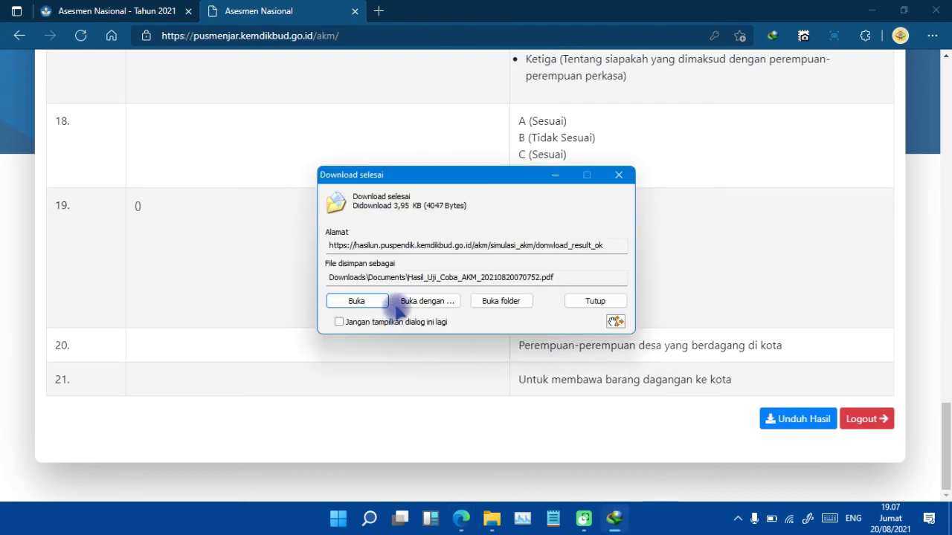
click(357, 301)
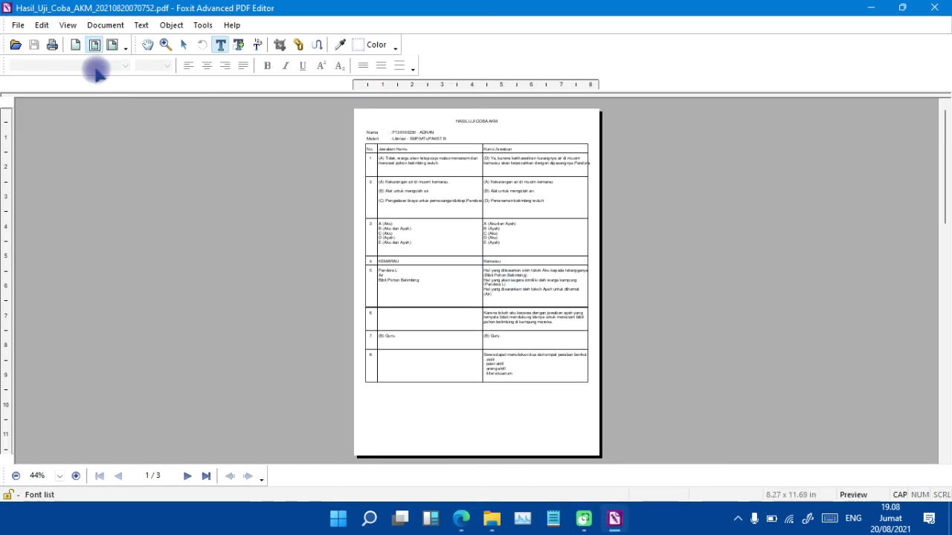
Zoom the results PDF to 100%, read its answer table, and close Foxit.
click(166, 45)
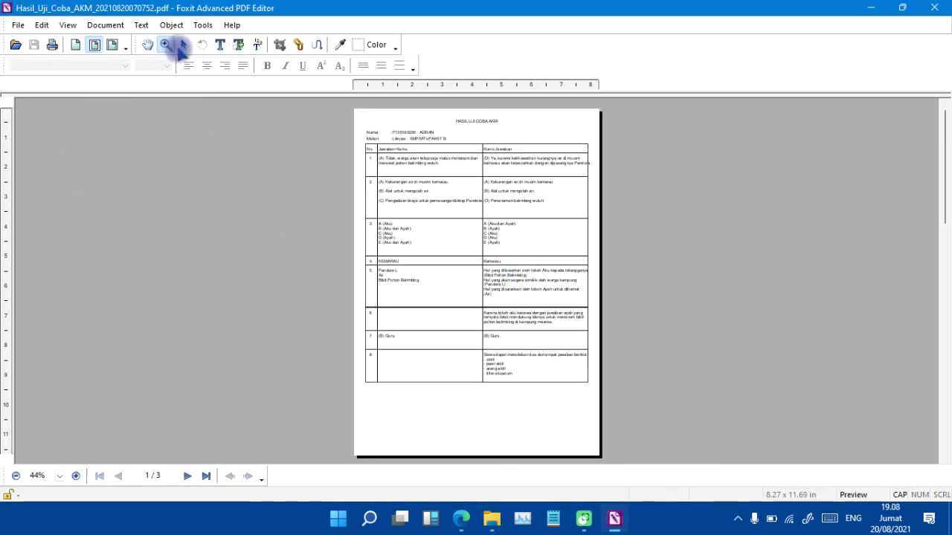
click(494, 265)
click(494, 265)
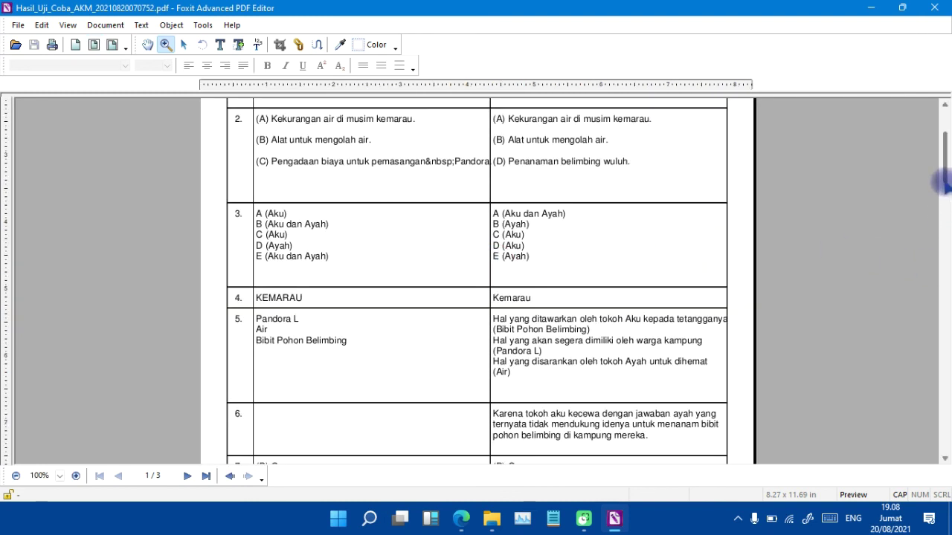
drag(944, 173, 943, 153)
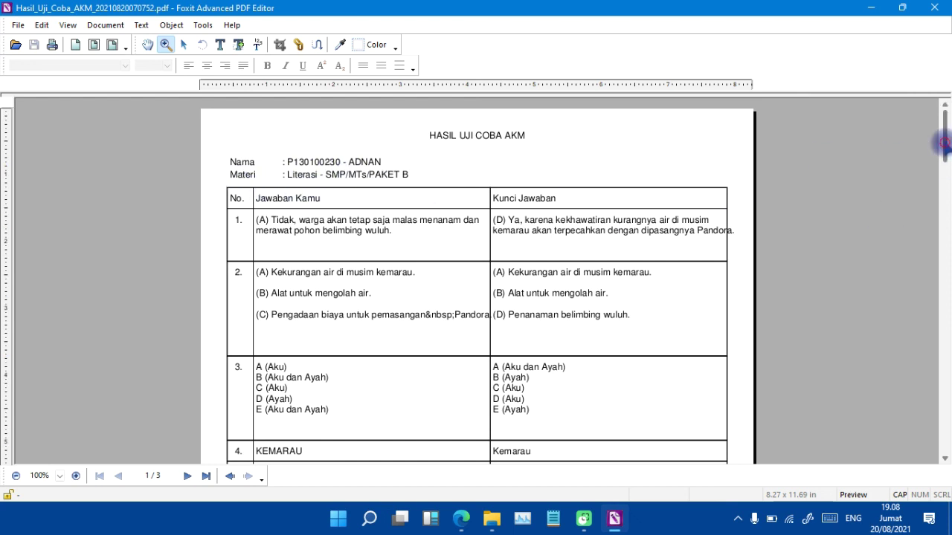
drag(944, 143, 944, 119)
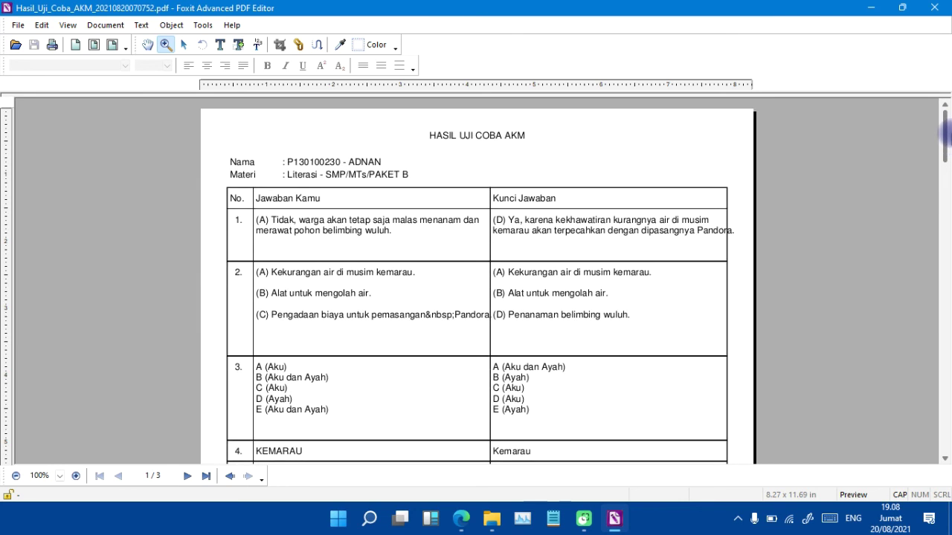
click(934, 8)
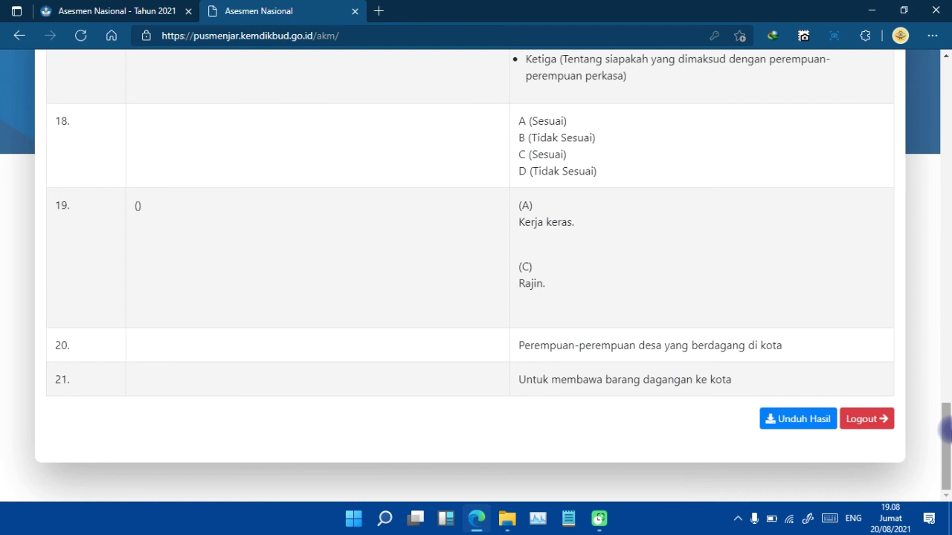
Scroll to the bottom of the Reviu Hasil page and log out.
mouse_move(947, 431)
mouse_down()
mouse_move(947, 417)
mouse_move(945, 441)
mouse_up()
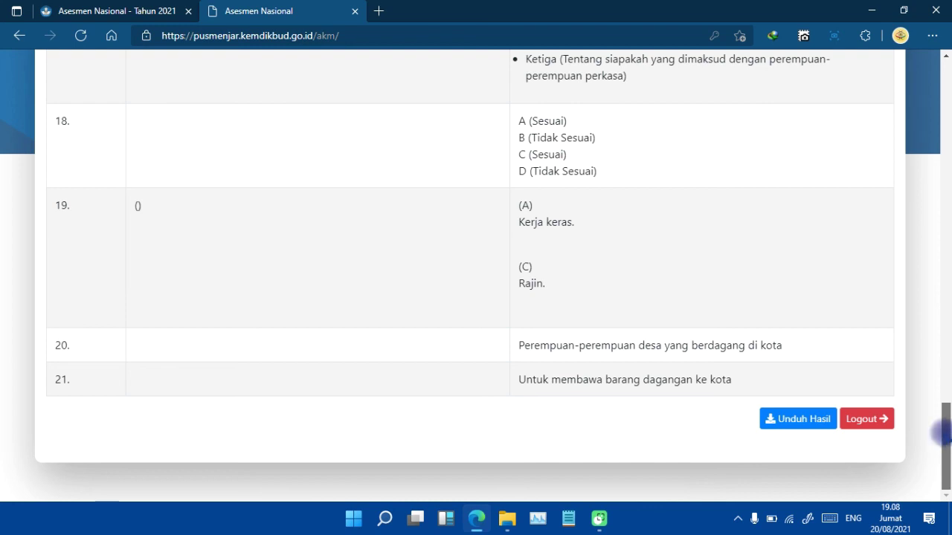
drag(941, 429, 945, 81)
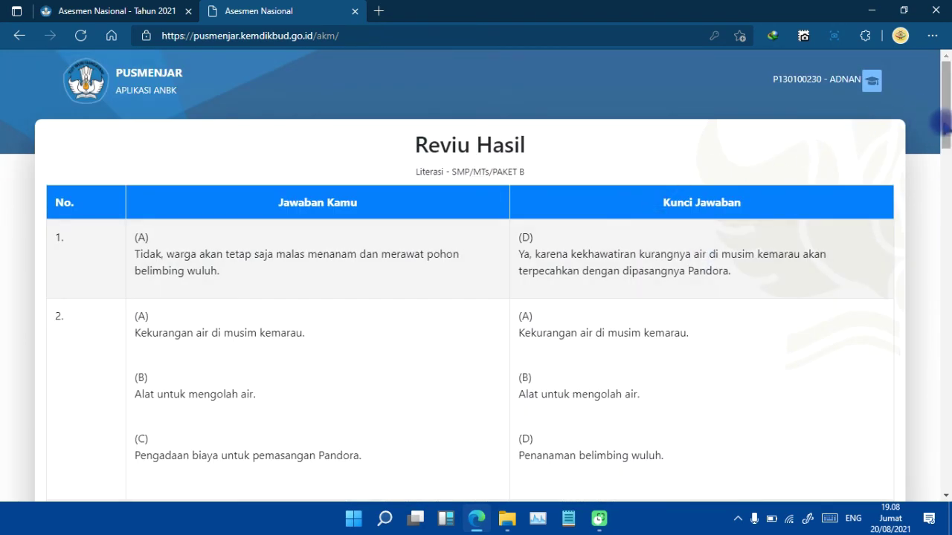
drag(939, 121, 942, 479)
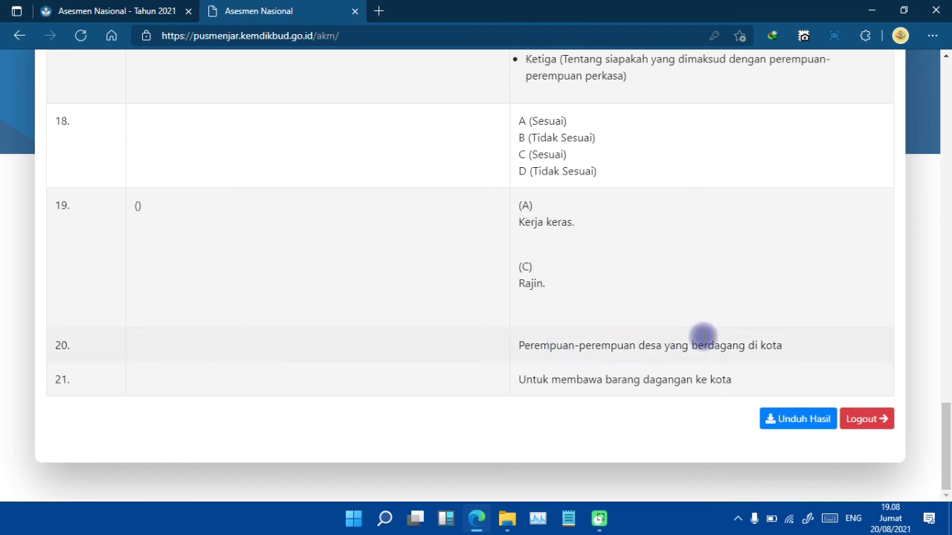
click(854, 419)
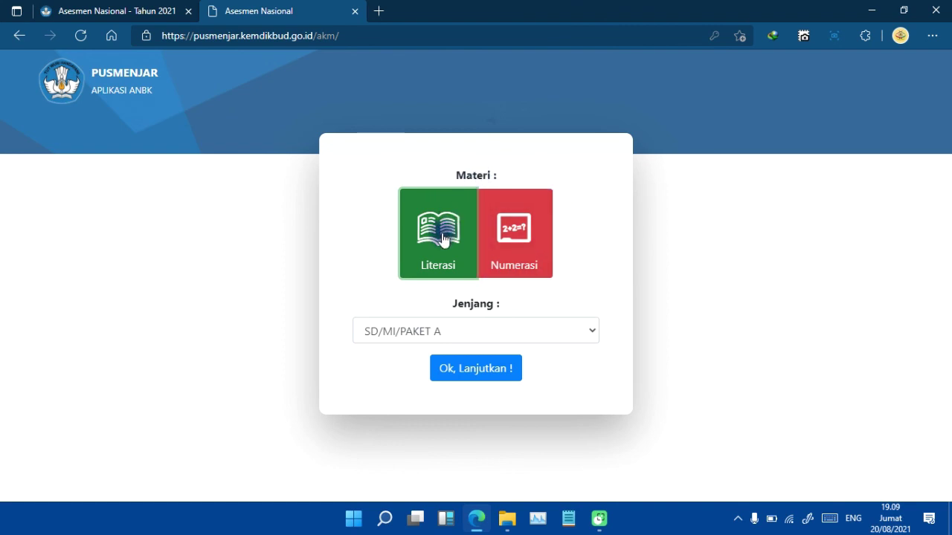
Select the Numerasi subject tile and open the Jenjang level list.
click(518, 254)
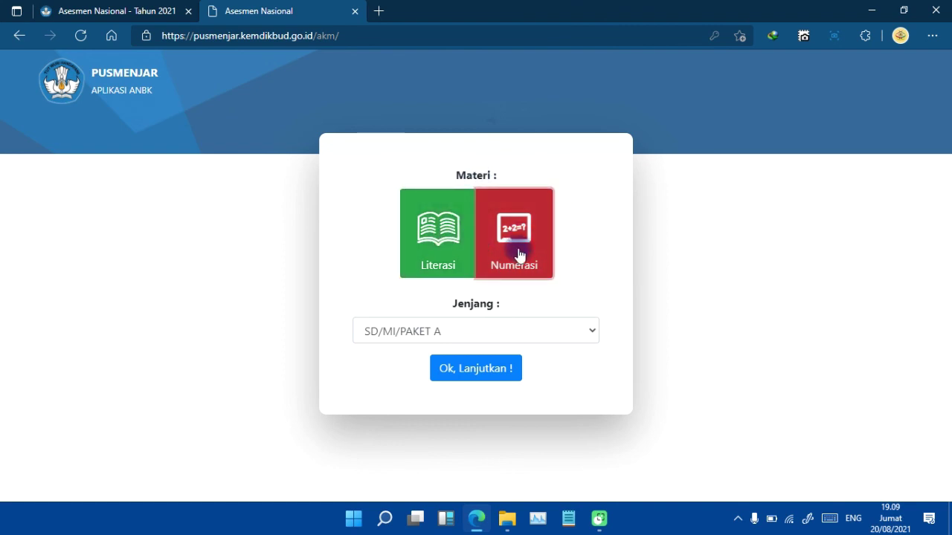
click(590, 332)
click(587, 330)
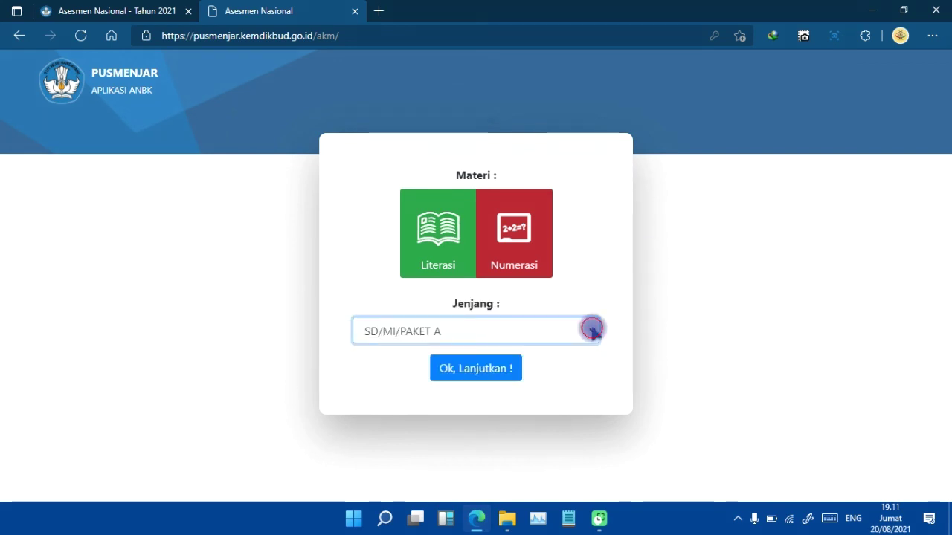
click(592, 330)
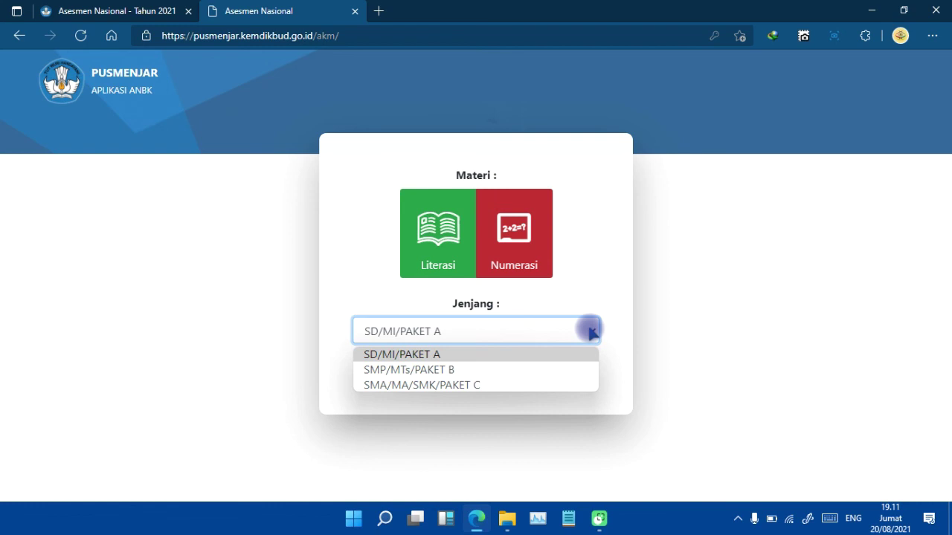